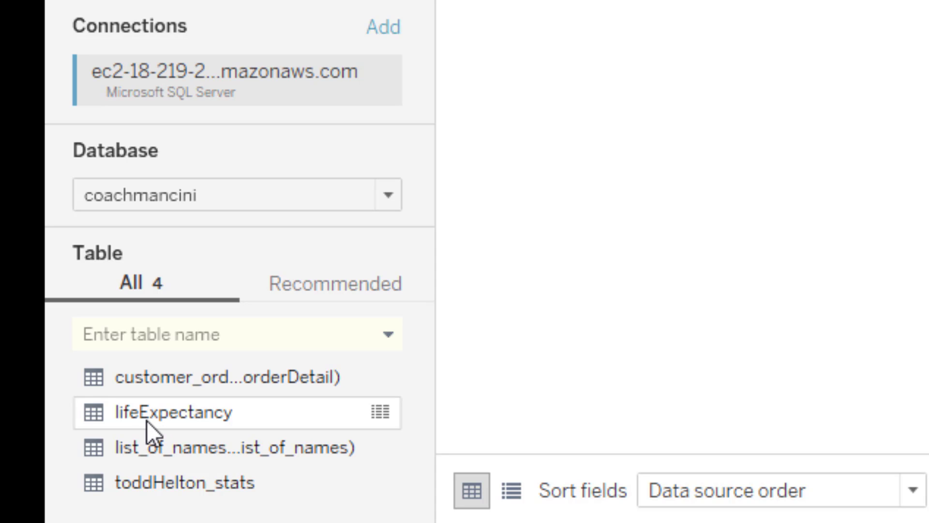
Add the lifeExpectancy table from the coachmancini database to the data source and preview its rows.
{"action": "left_click_drag", "start_coordinate": [146, 420], "coordinate": [664, 353]}
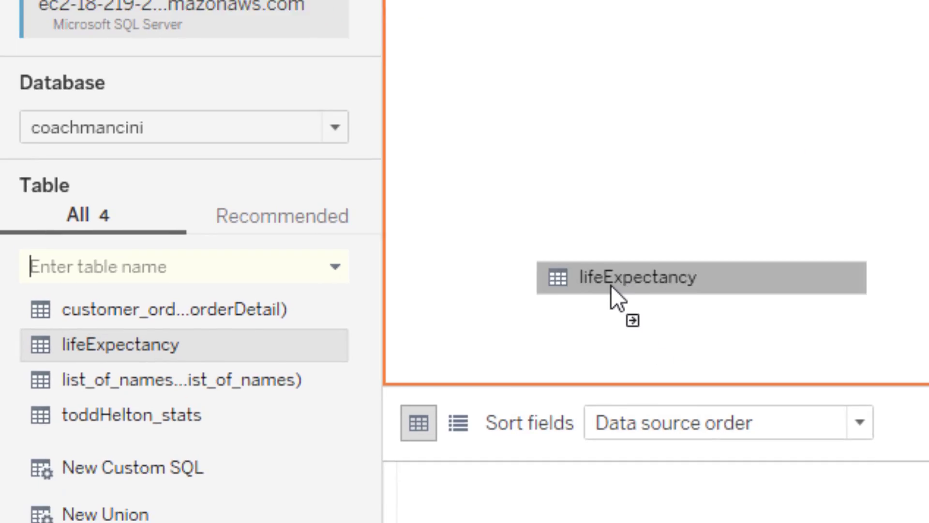
{"action": "left_click_drag", "start_coordinate": [611, 285], "coordinate": [612, 287]}
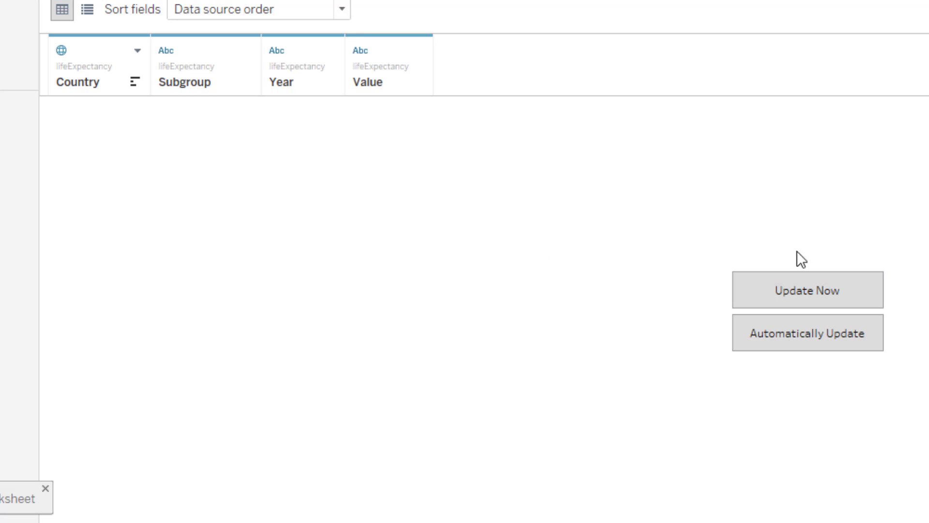
{"action": "left_click", "coordinate": [822, 291]}
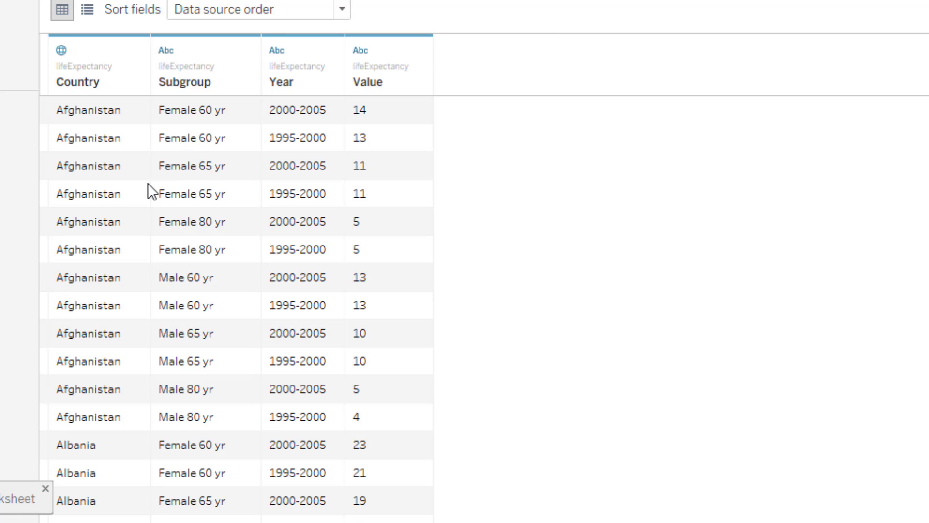
{"action": "scroll", "coordinate": [173, 199], "scroll_direction": "down", "scroll_amount": 1}
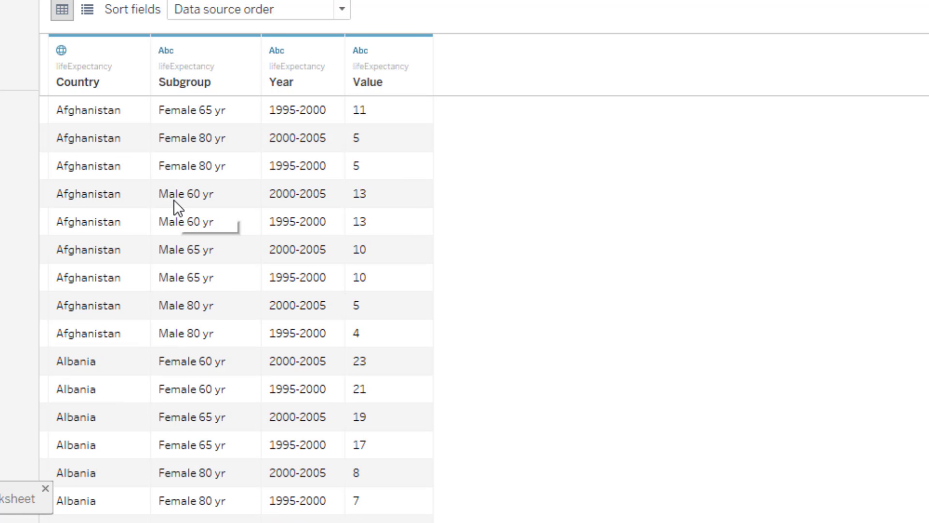
{"action": "scroll", "coordinate": [173, 200], "scroll_direction": "down", "scroll_amount": 3}
{"action": "scroll", "coordinate": [173, 200], "scroll_direction": "up", "scroll_amount": 2}
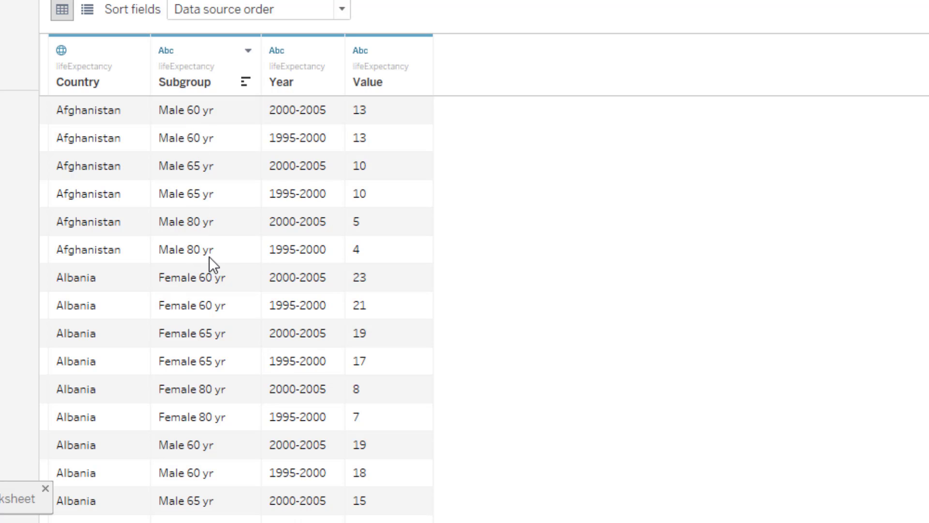
{"action": "scroll", "coordinate": [234, 264], "scroll_direction": "down", "scroll_amount": 1}
{"action": "scroll", "coordinate": [228, 264], "scroll_direction": "up", "scroll_amount": 3}
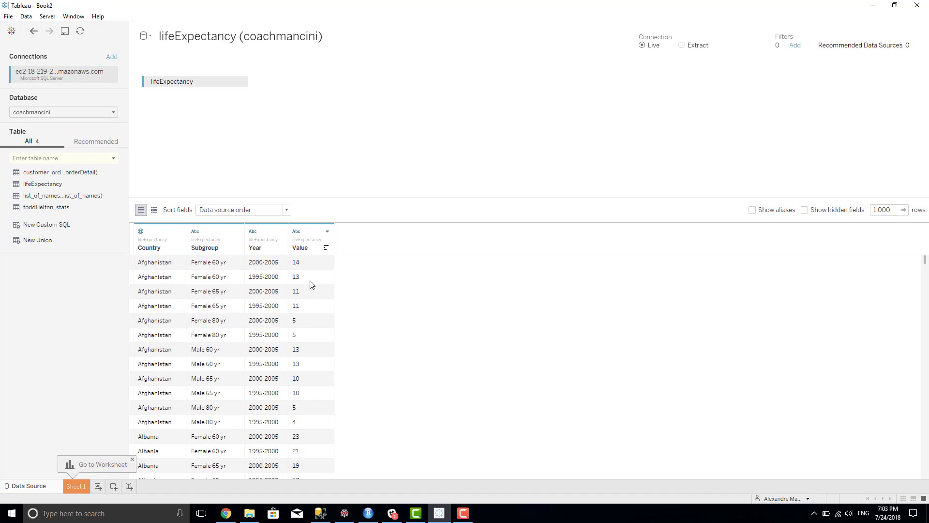
Convert the Value field from a dimension to a measure in Sheet 1.
{"action": "left_click", "coordinate": [83, 489]}
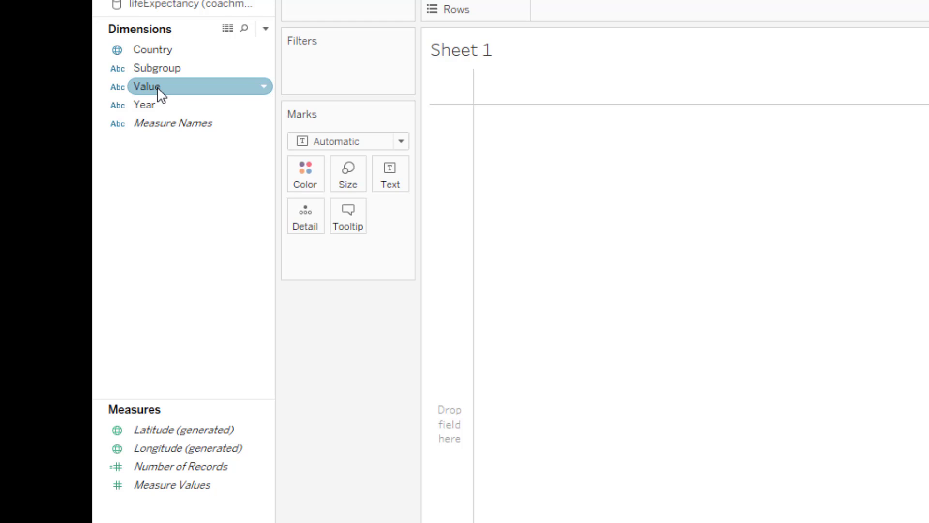
{"action": "left_click_drag", "start_coordinate": [155, 90], "coordinate": [179, 521]}
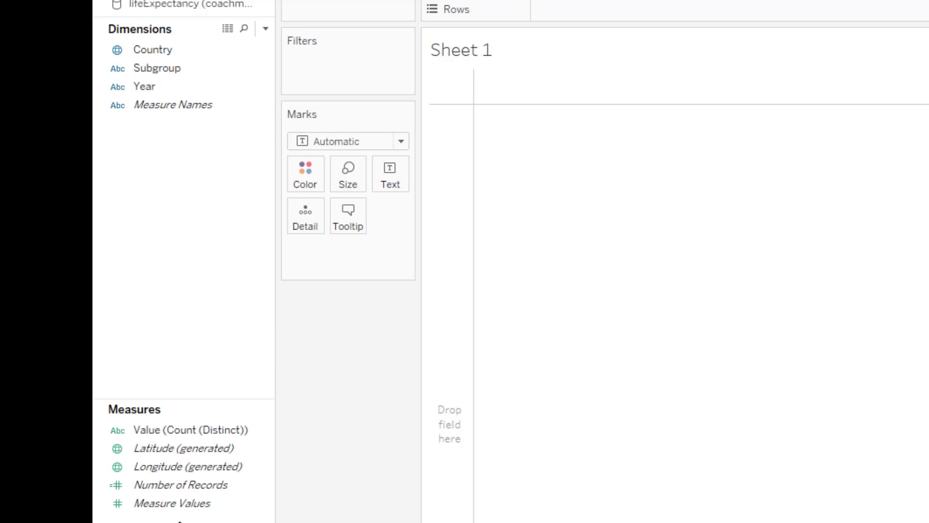
{"action": "left_click", "coordinate": [194, 424]}
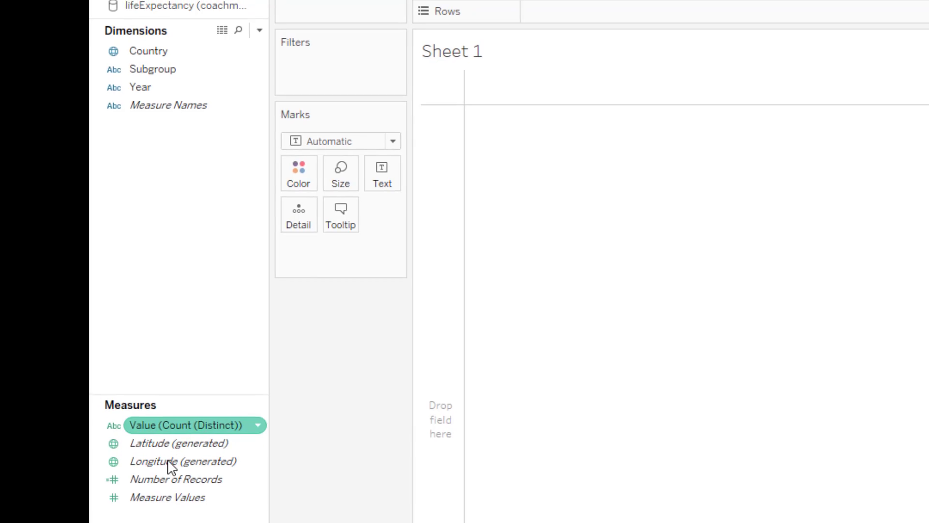
Change the data type of the Value column to whole number in the data source.
{"action": "left_click", "coordinate": [45, 503]}
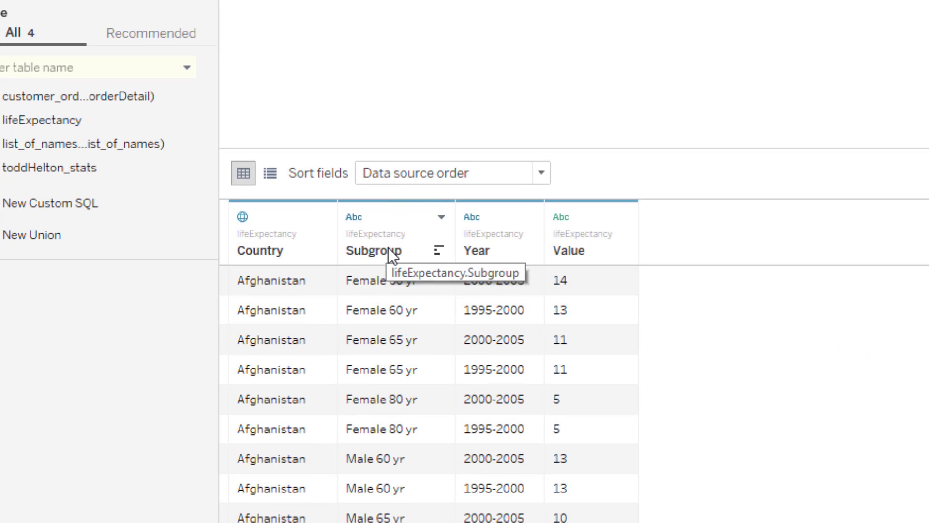
{"action": "left_click", "coordinate": [565, 220]}
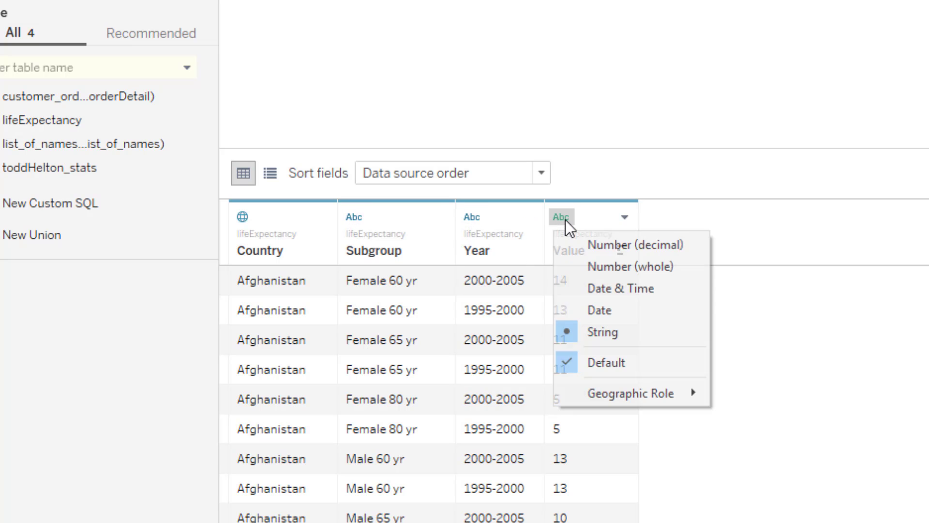
{"action": "left_click", "coordinate": [579, 268]}
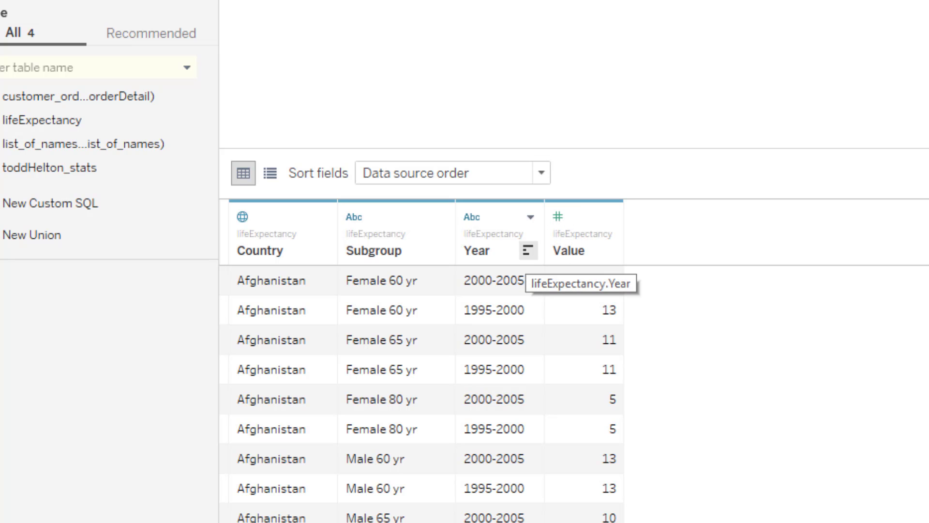
Build a text table in Sheet 1 with Country as rows and Value as the displayed measure.
{"action": "left_click", "coordinate": [76, 485]}
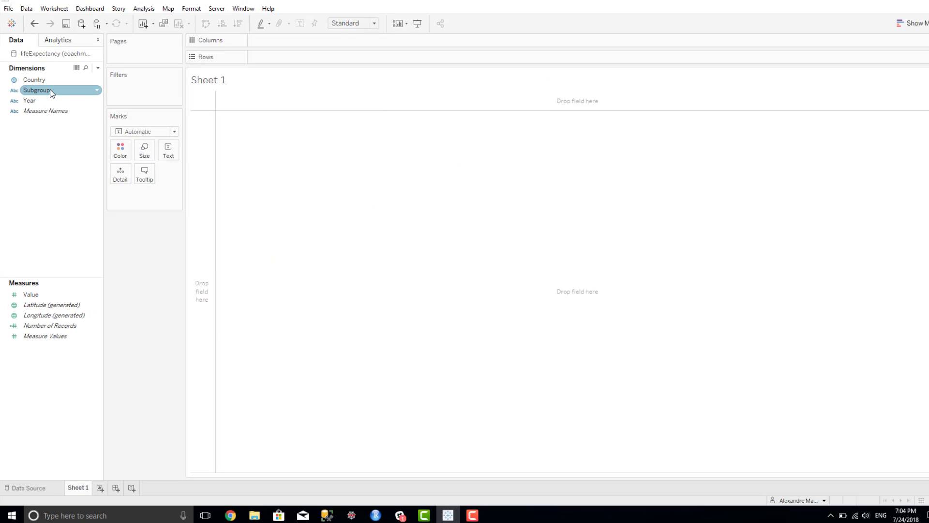
{"action": "left_click_drag", "start_coordinate": [57, 85], "coordinate": [293, 62]}
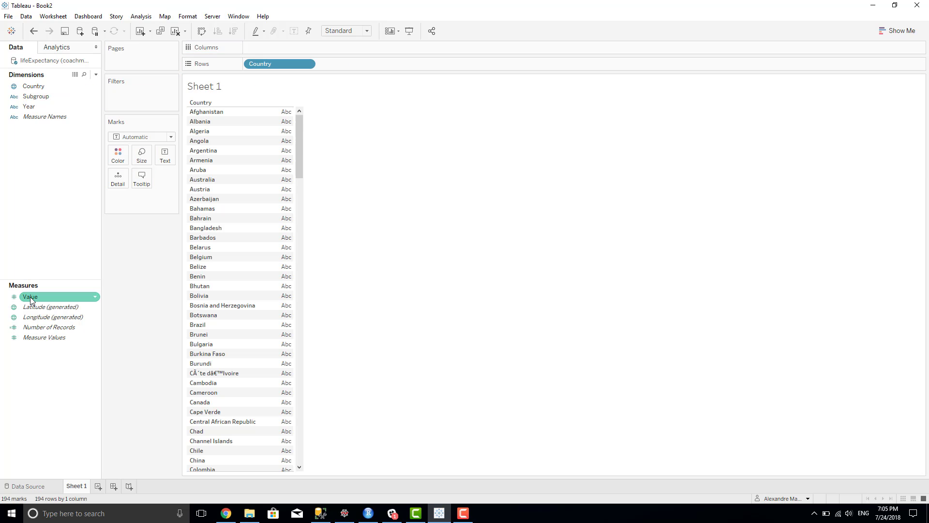
{"action": "left_click_drag", "start_coordinate": [42, 302], "coordinate": [280, 164]}
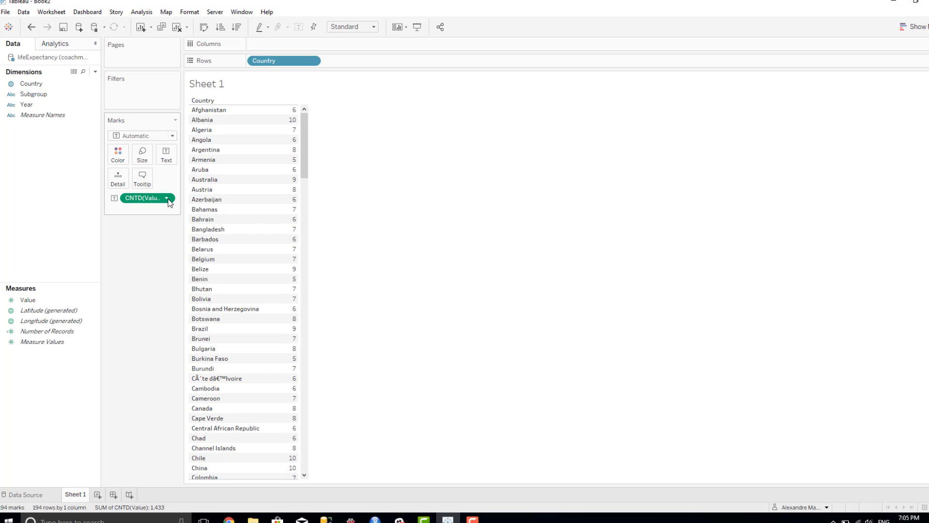
Aggregate the Value measure by average and sort the countries by it in descending order.
{"action": "left_click", "coordinate": [167, 198]}
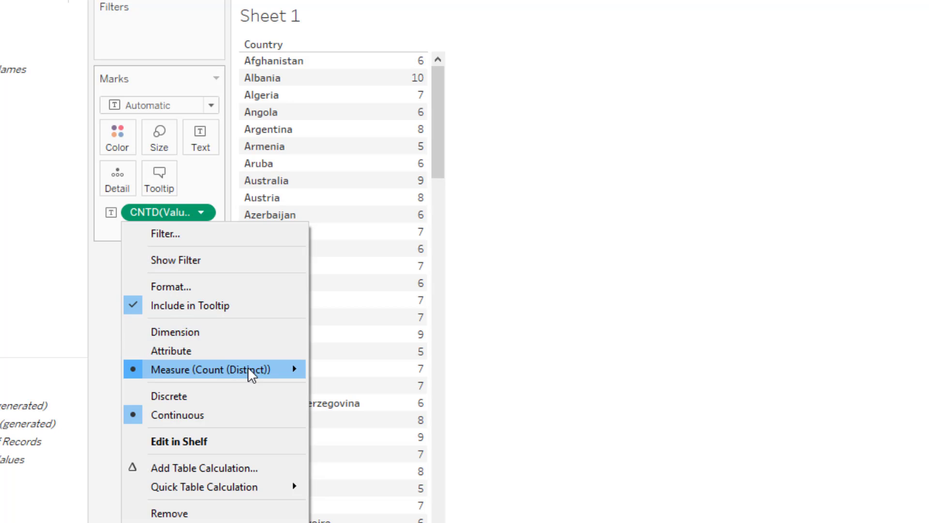
{"action": "mouse_move", "coordinate": [249, 372]}
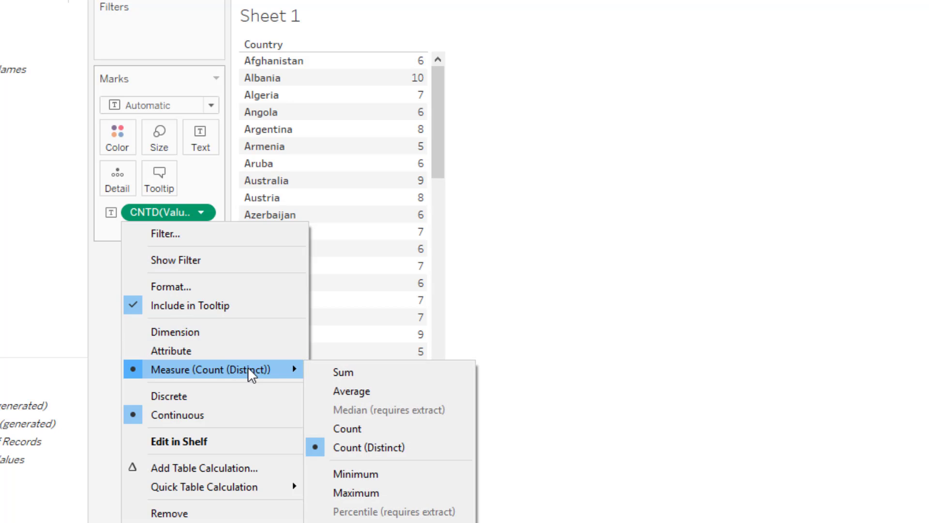
{"action": "left_click", "coordinate": [340, 393]}
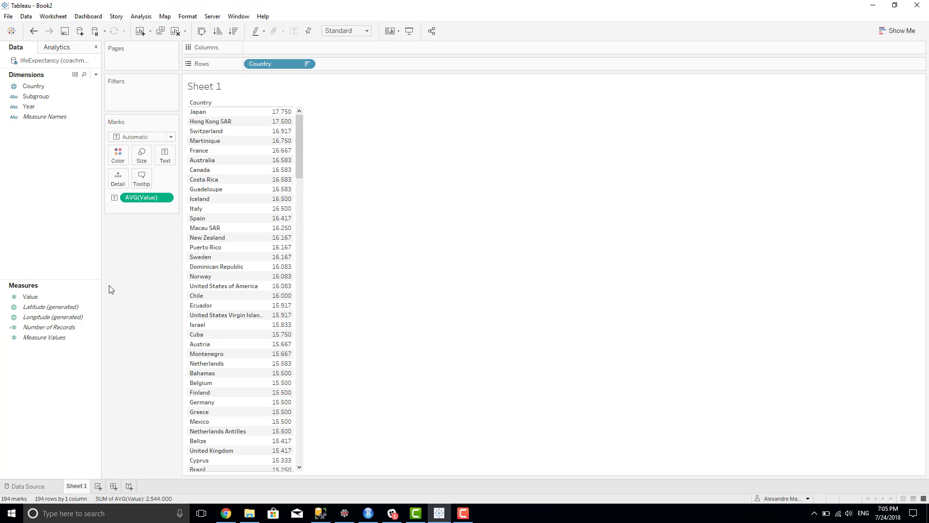
Filter the sheet by Subgroup, keeping only Female 60 yr.
{"action": "left_click_drag", "start_coordinate": [47, 100], "coordinate": [247, 77]}
{"action": "left_click_drag", "start_coordinate": [132, 95], "coordinate": [131, 95]}
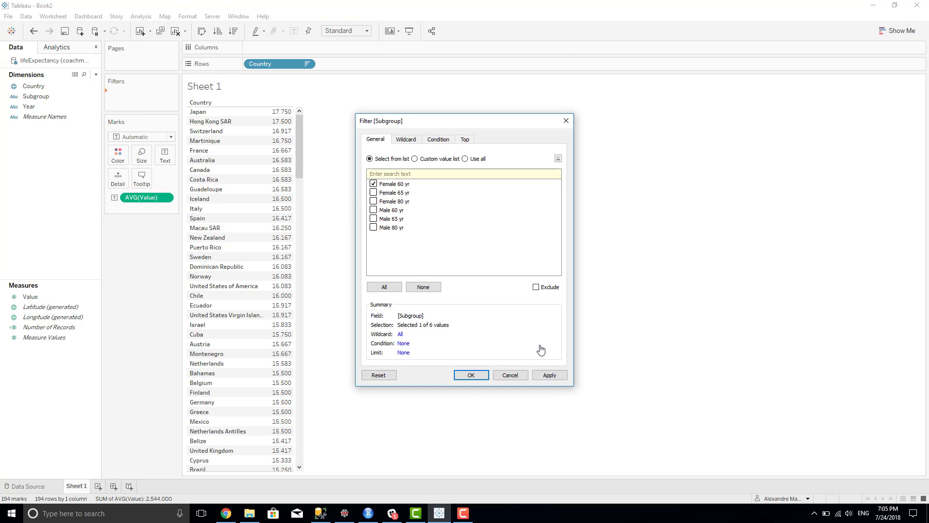
{"action": "left_click", "coordinate": [549, 375]}
{"action": "left_click", "coordinate": [472, 375]}
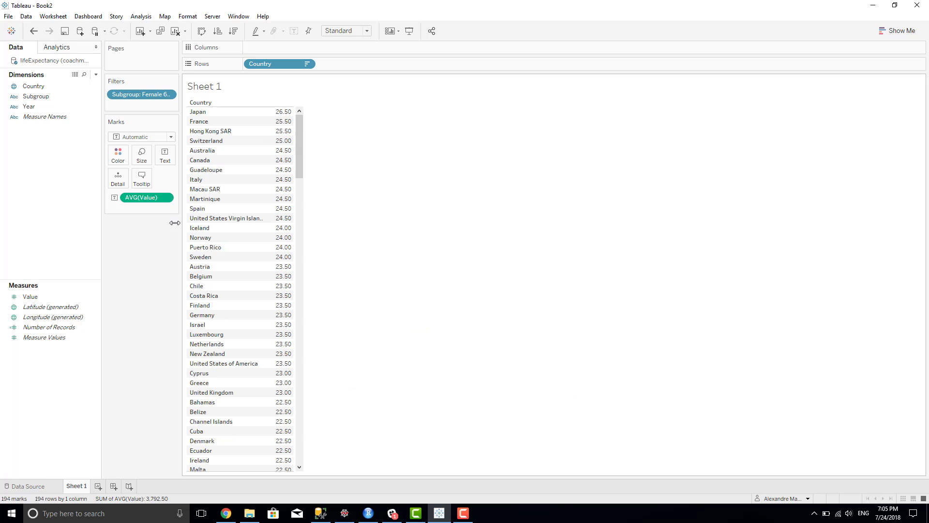
Filter the sheet by Year, keeping only 2000-2005.
{"action": "left_click_drag", "start_coordinate": [50, 113], "coordinate": [126, 106]}
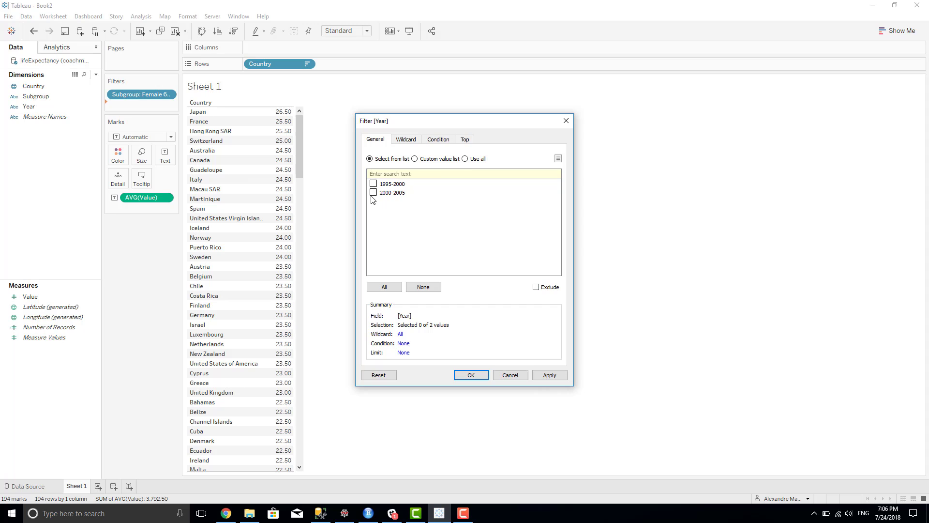
{"action": "left_click", "coordinate": [548, 375]}
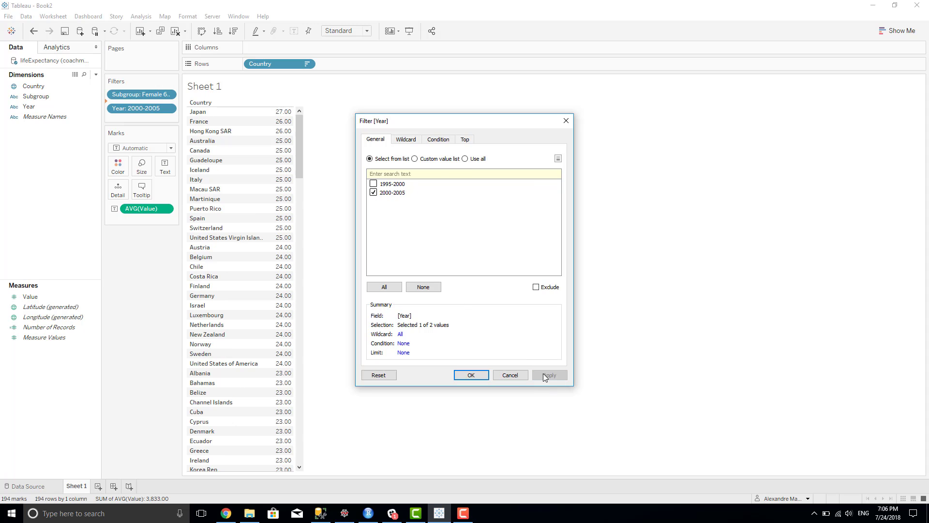
{"action": "left_click", "coordinate": [472, 375]}
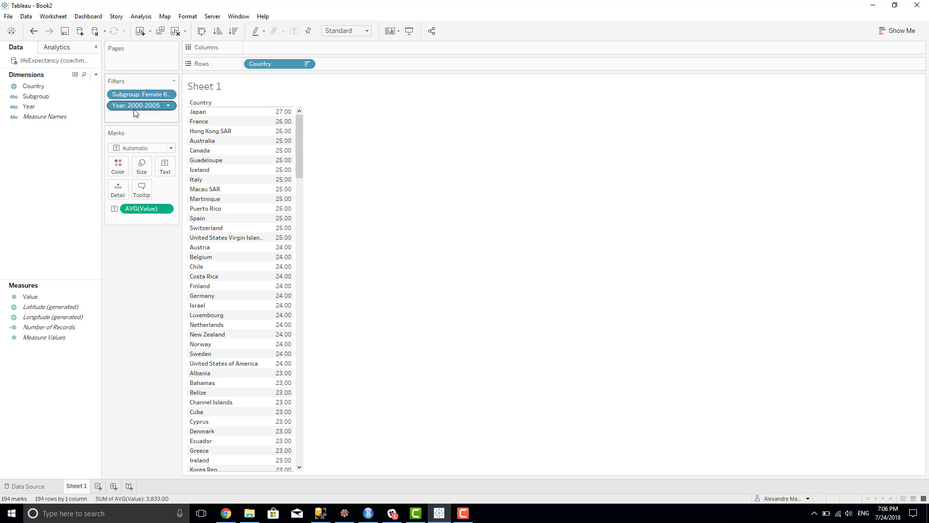
Display the average values by country as a treemap.
{"action": "mouse_move", "coordinate": [284, 118]}
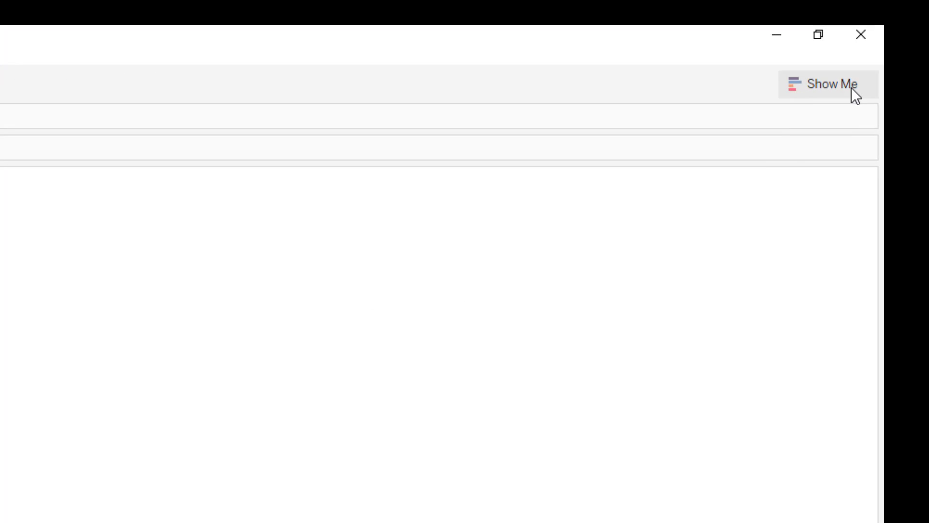
{"action": "left_click", "coordinate": [851, 89]}
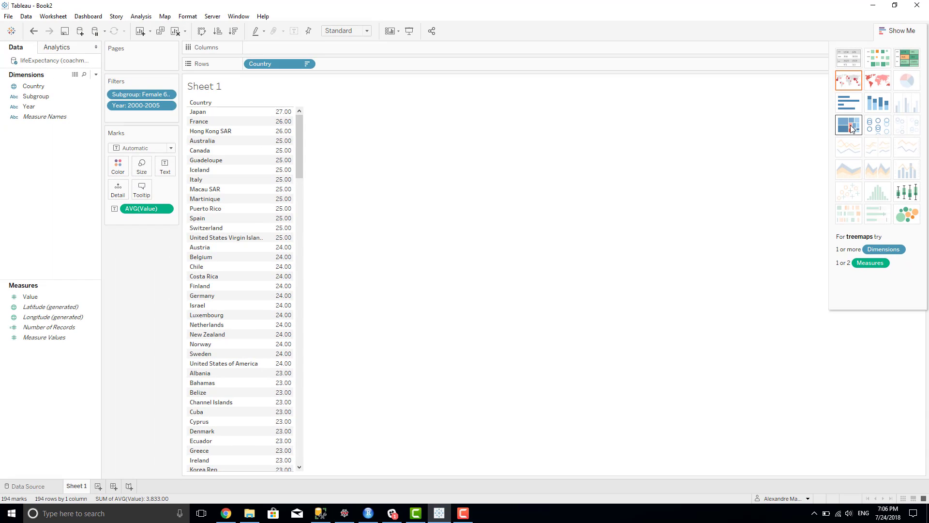
{"action": "left_click", "coordinate": [733, 264]}
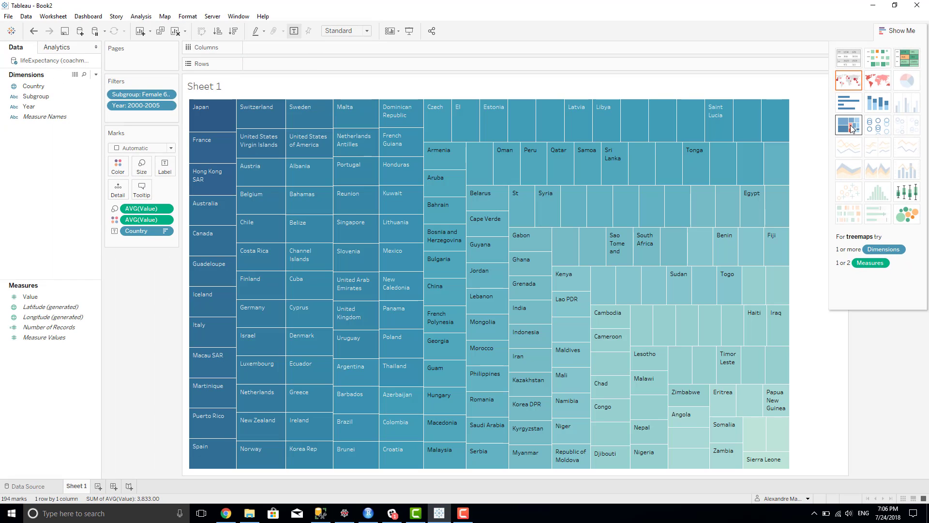
{"action": "mouse_move", "coordinate": [196, 123]}
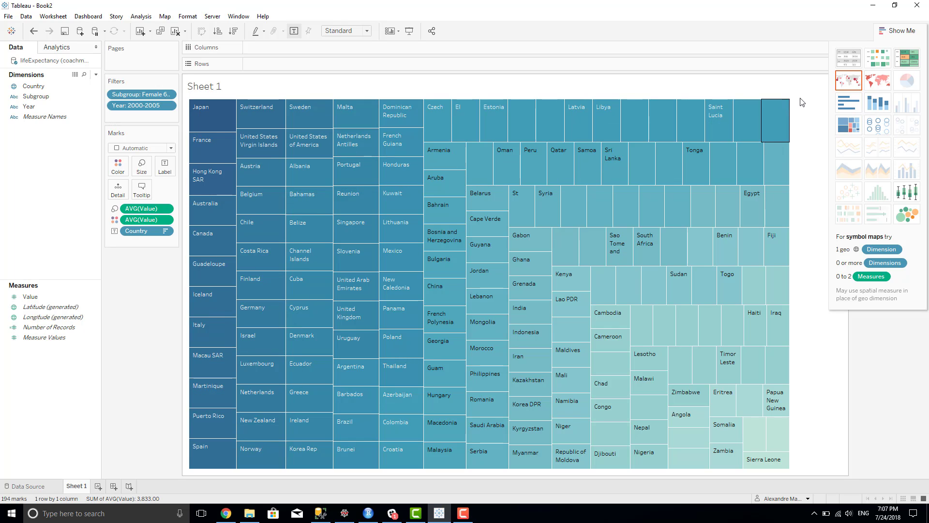
Change the treemap to a horizontal bar chart of average value per country.
{"action": "left_click", "coordinate": [850, 103]}
{"action": "left_click", "coordinate": [888, 29]}
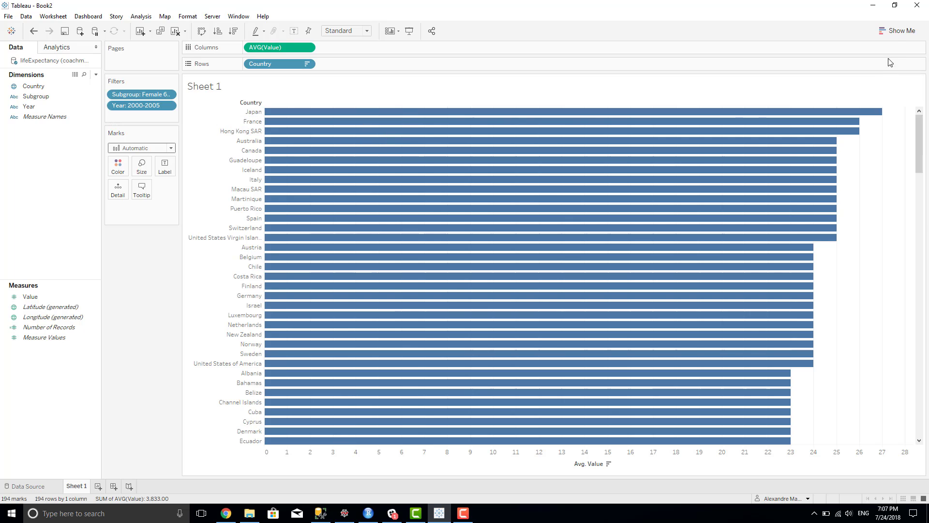
{"action": "left_click", "coordinate": [886, 32]}
{"action": "left_click", "coordinate": [885, 33]}
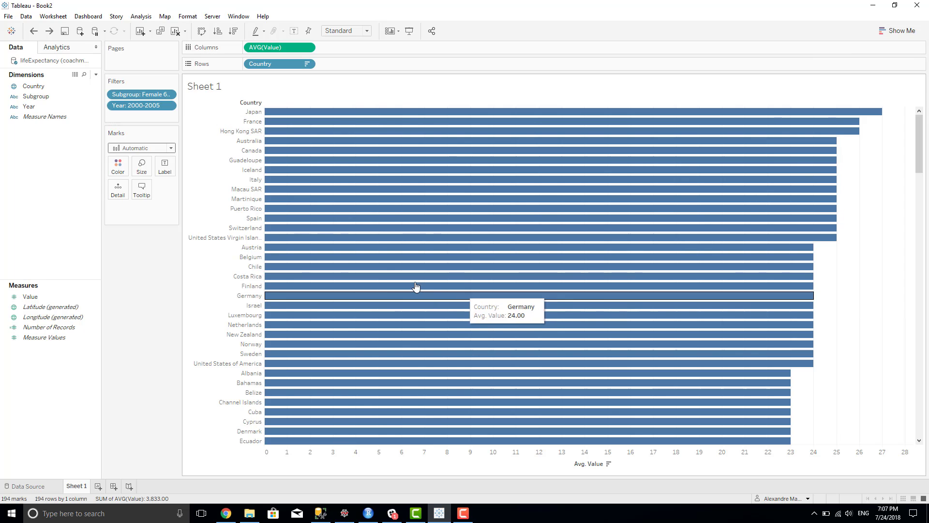
Show the country averages as a filled map and switch it to a symbol map.
{"action": "left_click", "coordinate": [886, 31]}
{"action": "left_click", "coordinate": [879, 80]}
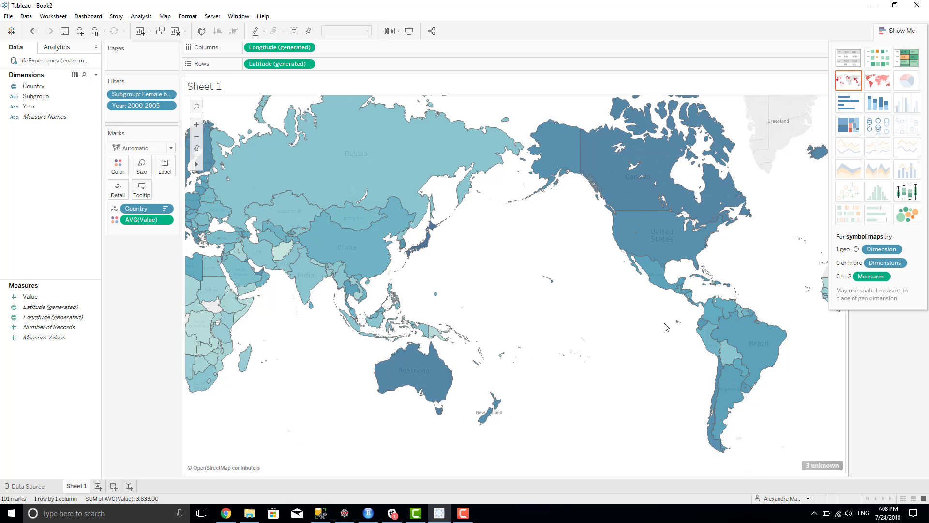
{"action": "left_click", "coordinate": [853, 86]}
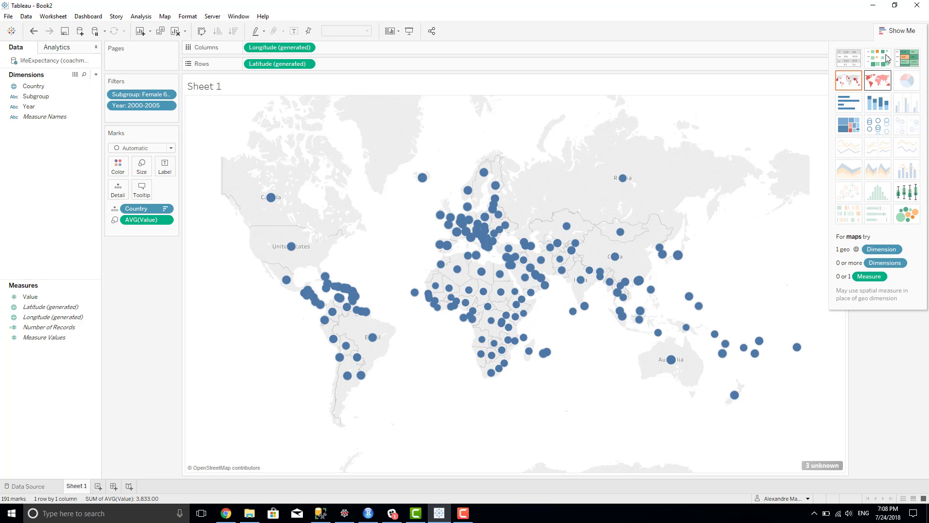
{"action": "left_click", "coordinate": [896, 35]}
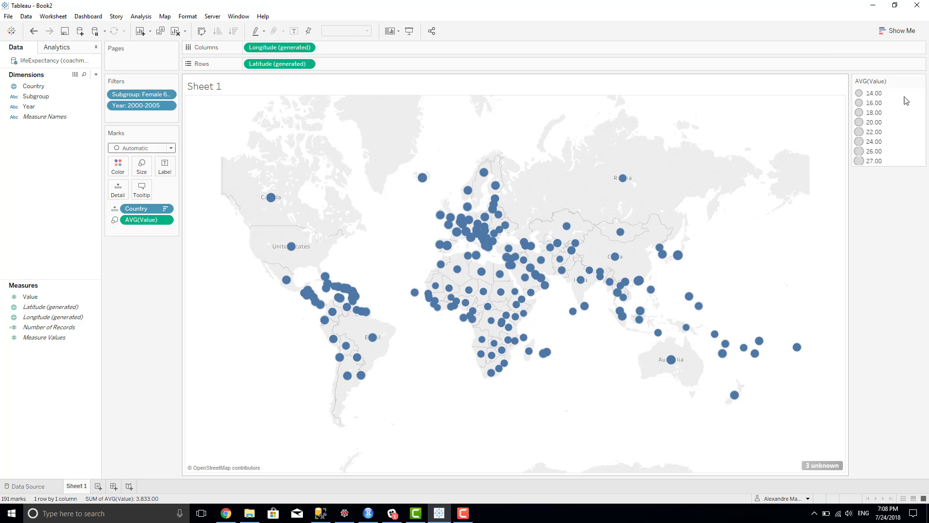
Hide the AVG(Value) size legend and show the Subgroup filter control beside the map.
{"action": "left_click", "coordinate": [921, 81]}
{"action": "left_click", "coordinate": [878, 138]}
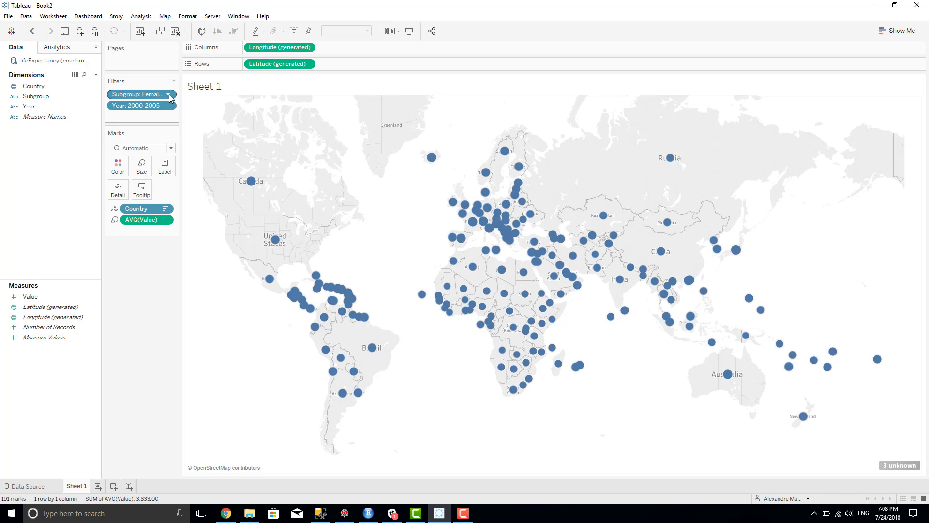
{"action": "left_click", "coordinate": [168, 95]}
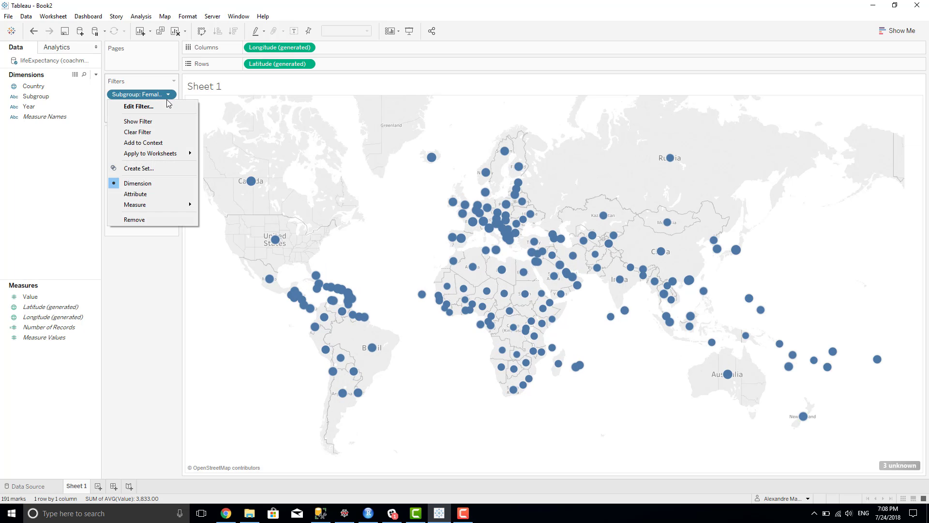
{"action": "left_click", "coordinate": [147, 125]}
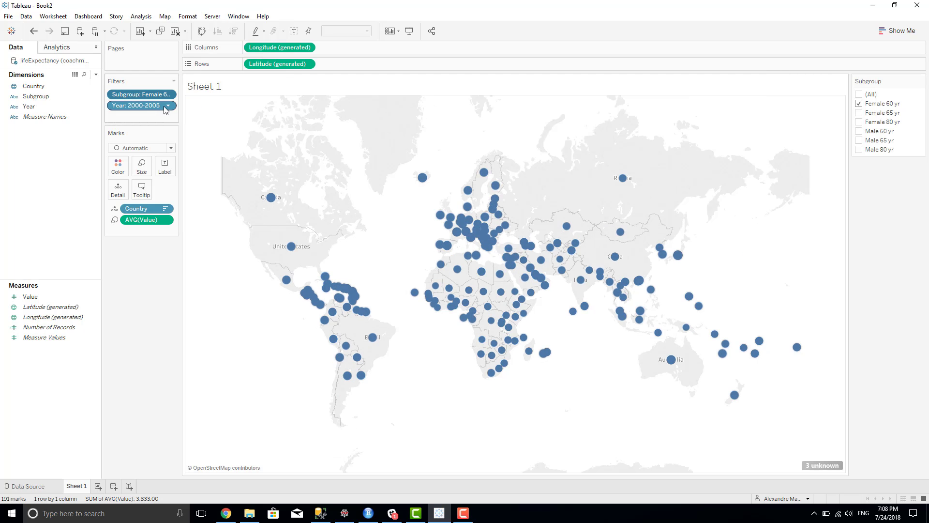
Show the Year filter control beside the map and switch the Subgroup filter selection to Female 65 yr only.
{"action": "left_click", "coordinate": [169, 107]}
{"action": "left_click", "coordinate": [155, 130]}
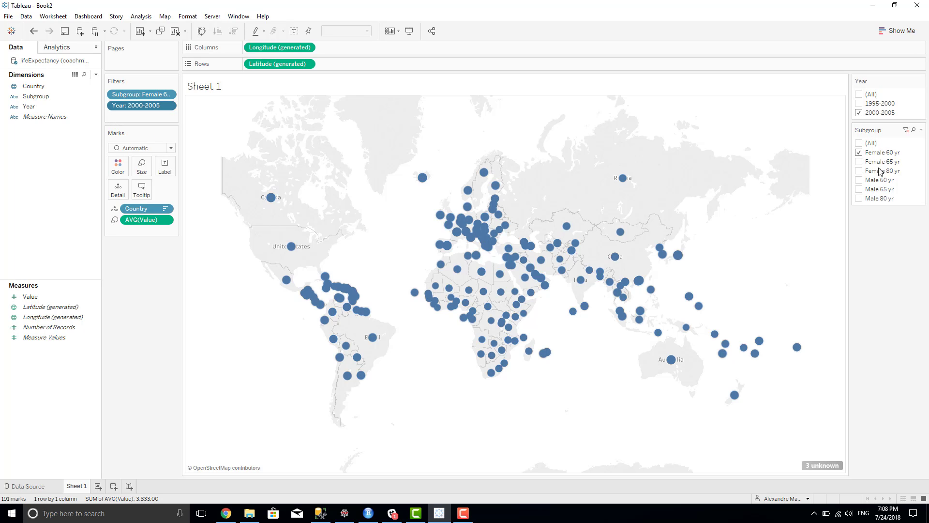
{"action": "left_click", "coordinate": [859, 152]}
{"action": "left_click", "coordinate": [859, 161]}
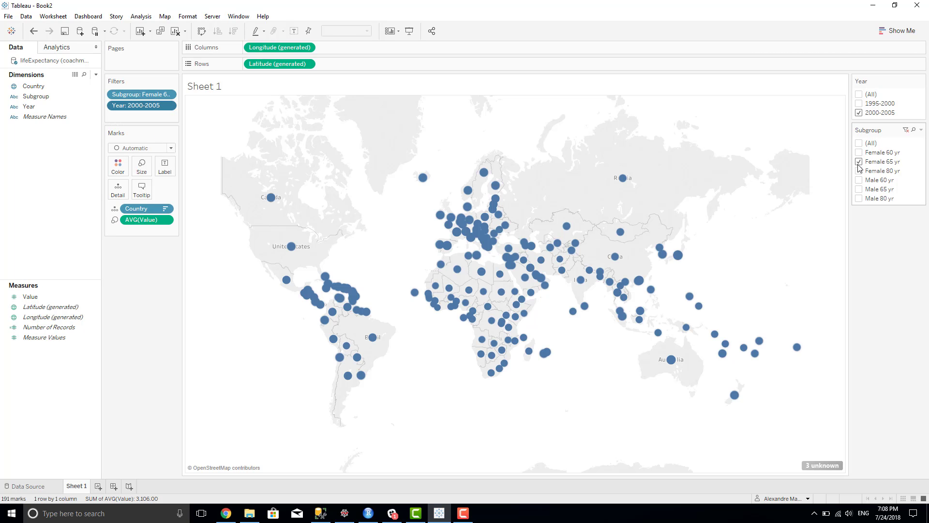
View the map for 1995-2000 through the Year filter and return the selection to 2000-2005.
{"action": "left_click", "coordinate": [858, 112]}
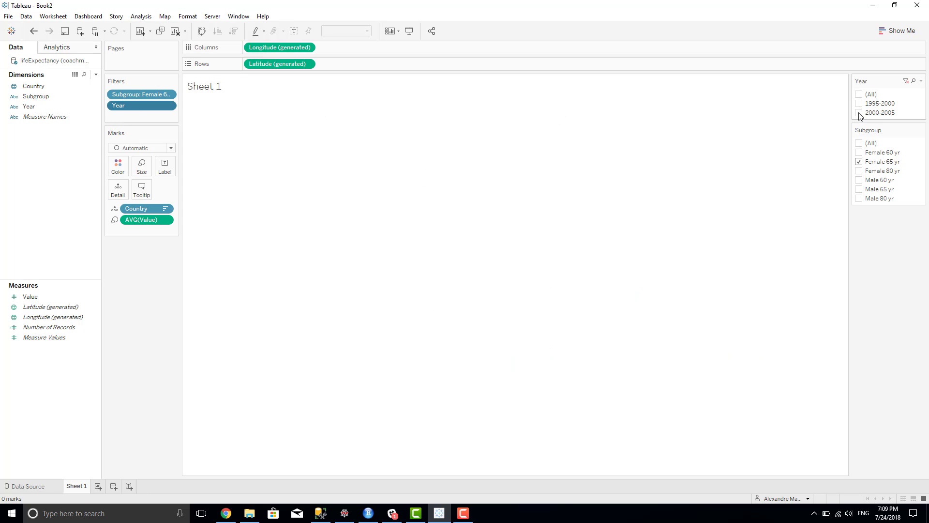
{"action": "left_click", "coordinate": [859, 104]}
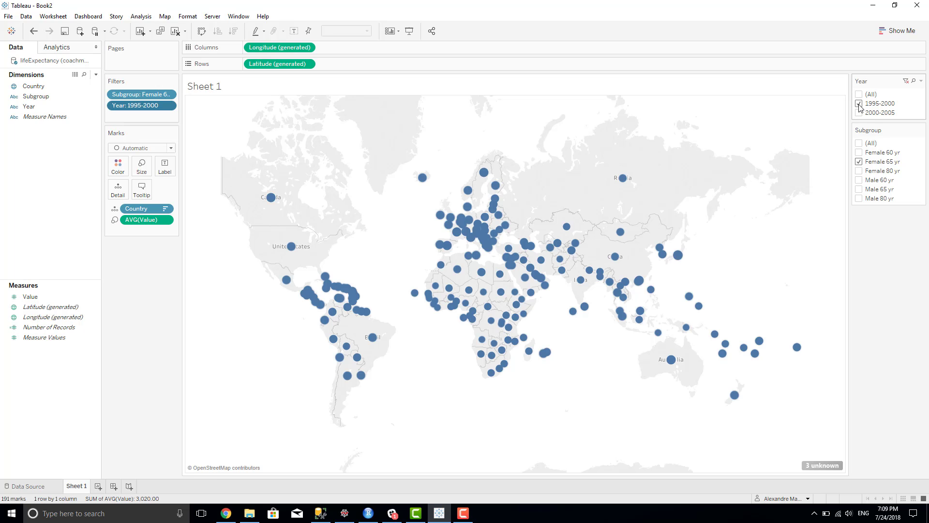
{"action": "left_click", "coordinate": [859, 103]}
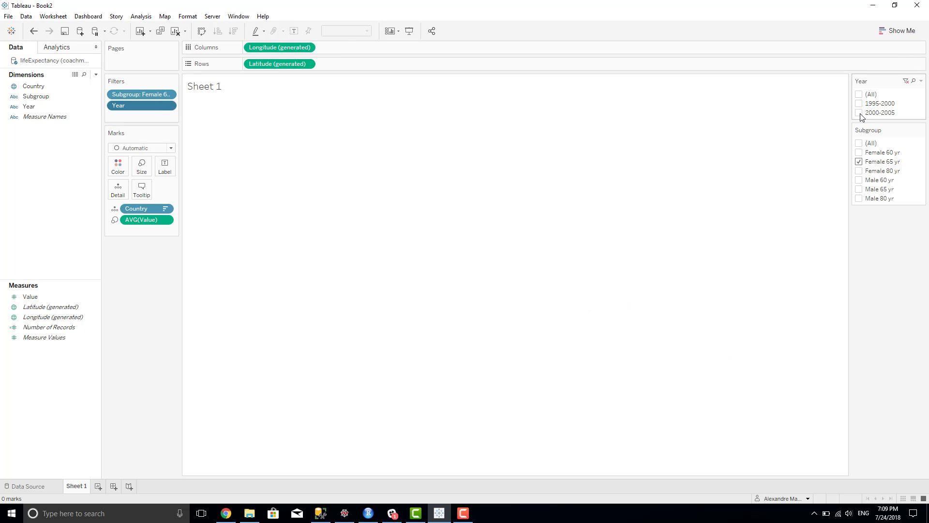
{"action": "left_click", "coordinate": [859, 113]}
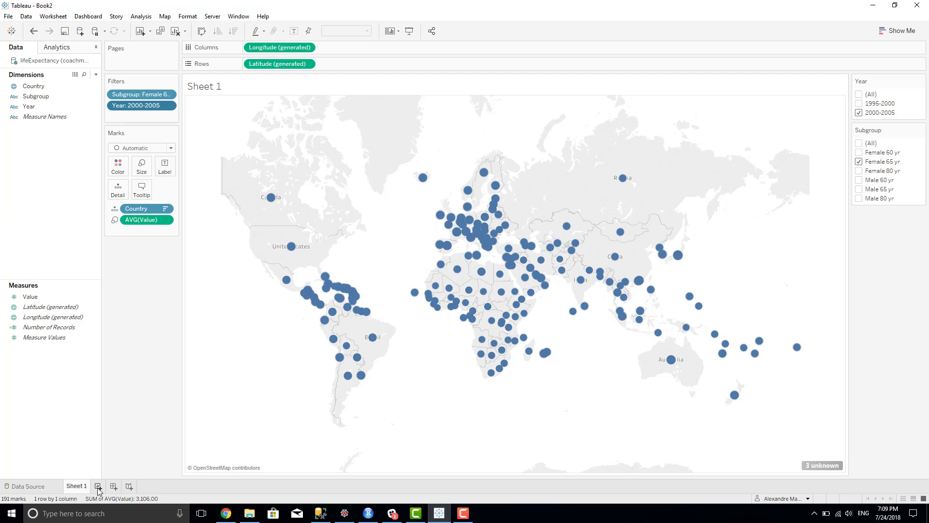
Change the symbol map of country averages to a filled map.
{"action": "left_click", "coordinate": [897, 30]}
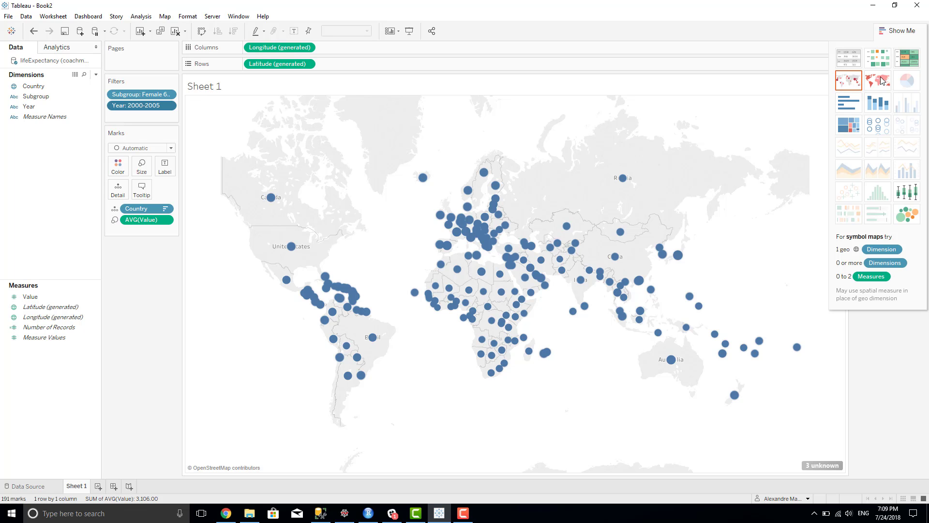
{"action": "left_click", "coordinate": [878, 80]}
{"action": "left_click", "coordinate": [895, 30]}
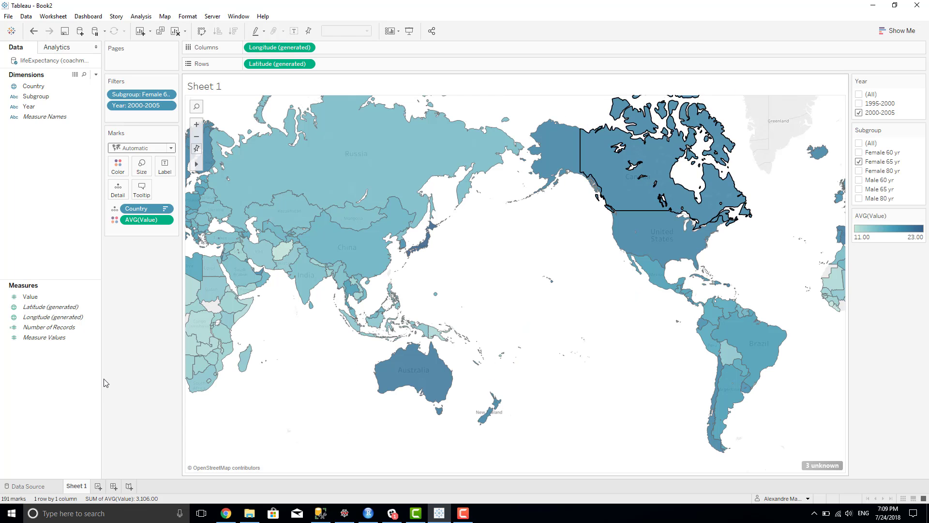
Create a new worksheet with Subgroup as rows and Value as the text shown for each subgroup.
{"action": "left_click", "coordinate": [97, 486]}
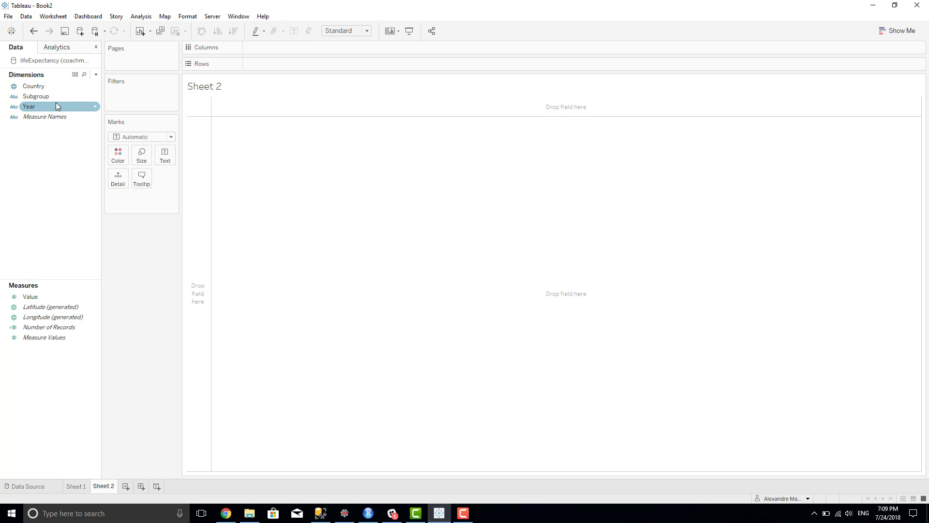
{"action": "left_click_drag", "start_coordinate": [54, 96], "coordinate": [290, 64]}
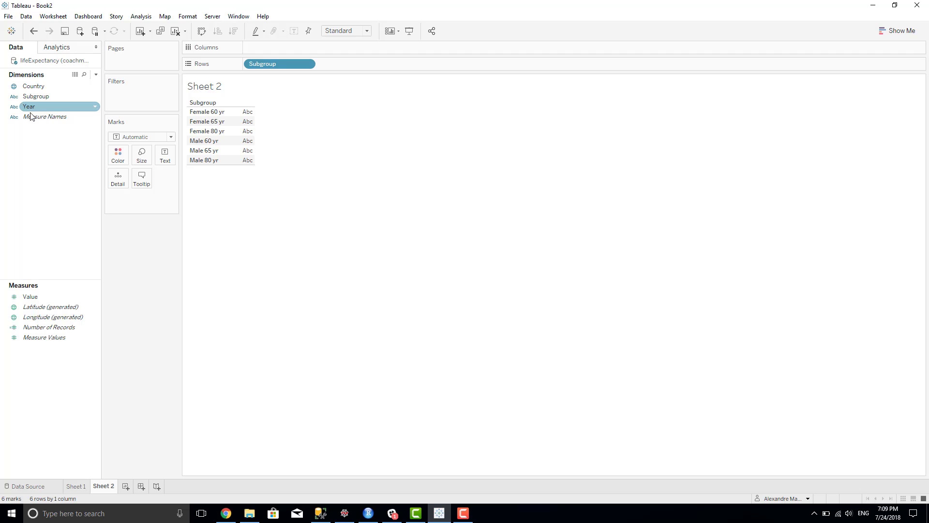
{"action": "left_click_drag", "start_coordinate": [30, 296], "coordinate": [260, 138]}
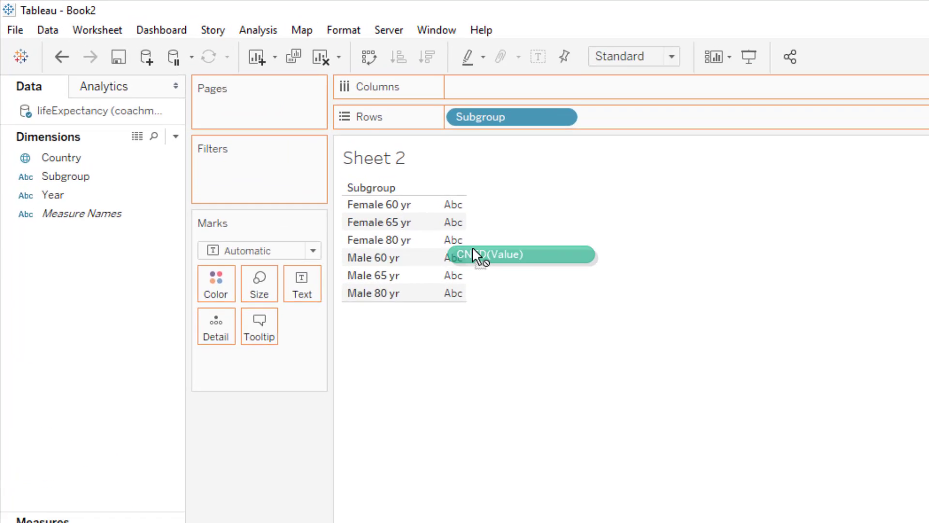
{"action": "left_click_drag", "start_coordinate": [476, 255], "coordinate": [447, 249]}
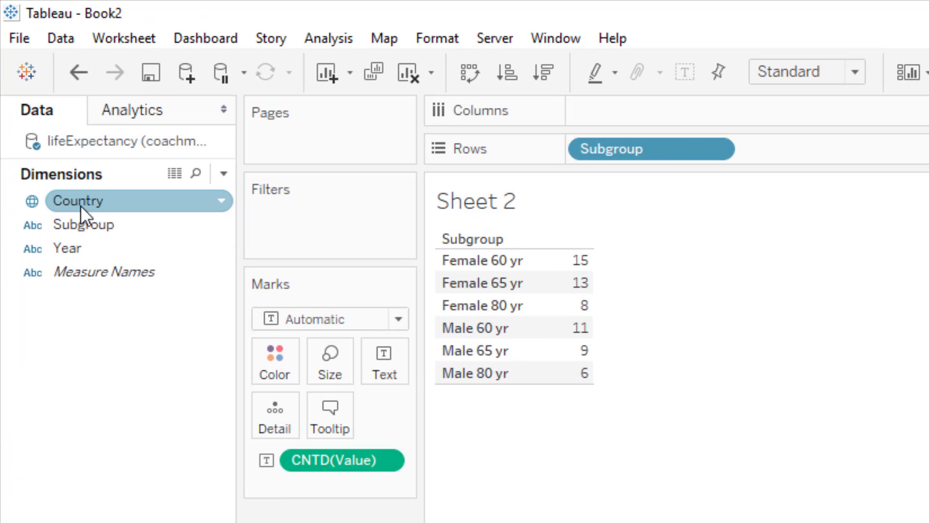
Add Country as a filter without choosing any country and aggregate Value as an average in the subgroup table.
{"action": "left_click_drag", "start_coordinate": [80, 205], "coordinate": [301, 249]}
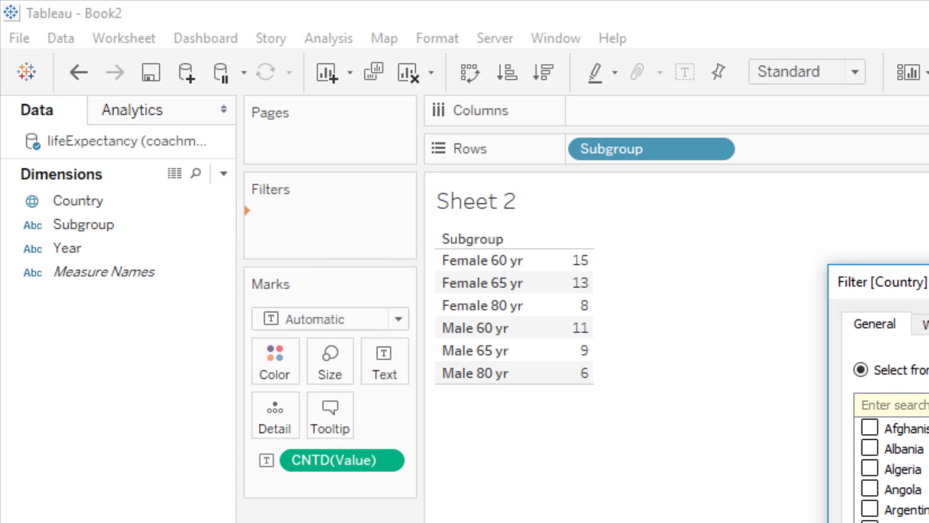
{"action": "key", "text": "Return"}
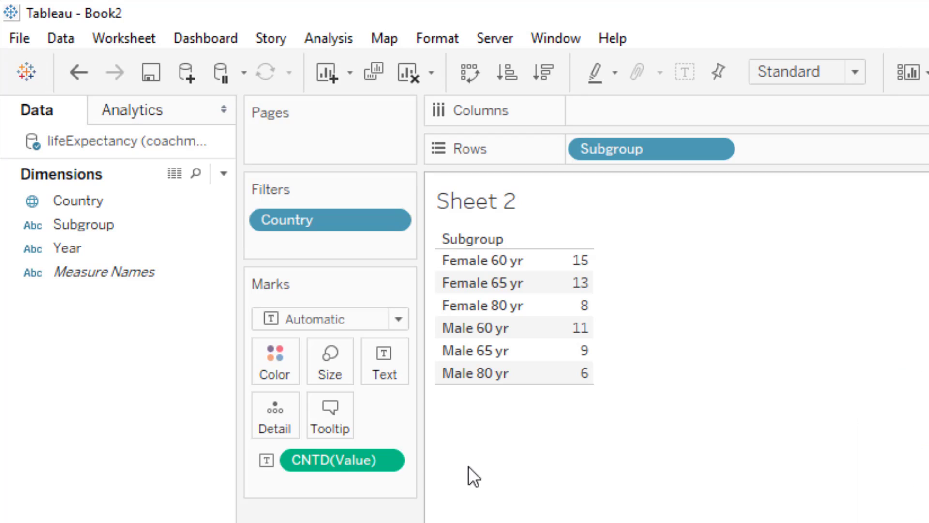
{"action": "left_click", "coordinate": [385, 460]}
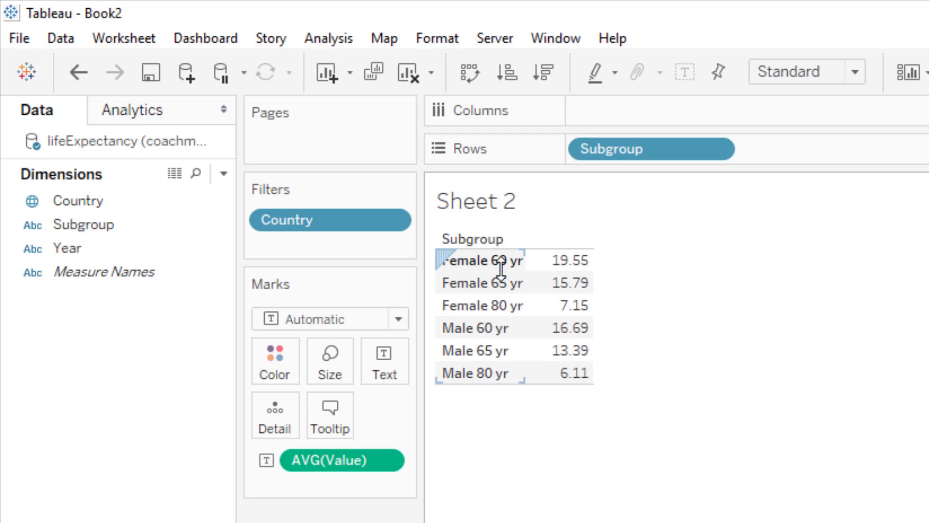
{"action": "mouse_move", "coordinate": [557, 266]}
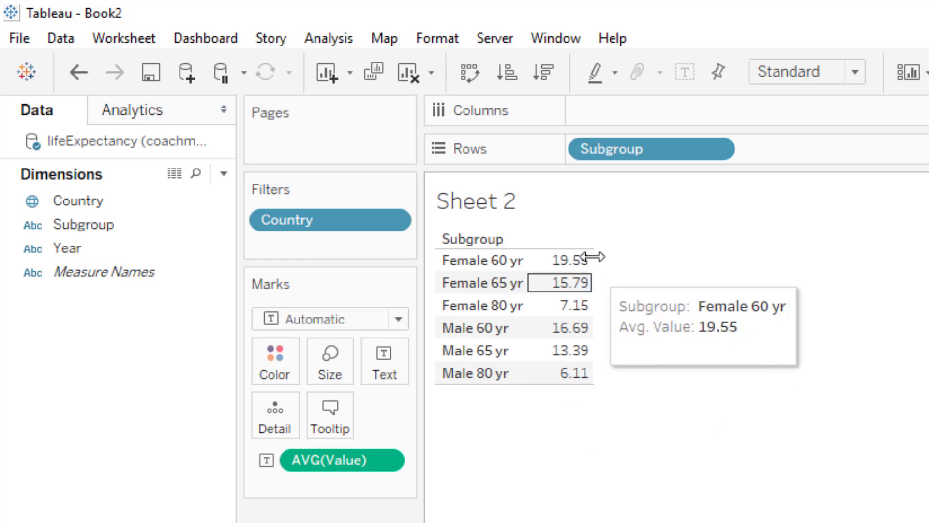
{"action": "mouse_move", "coordinate": [576, 291]}
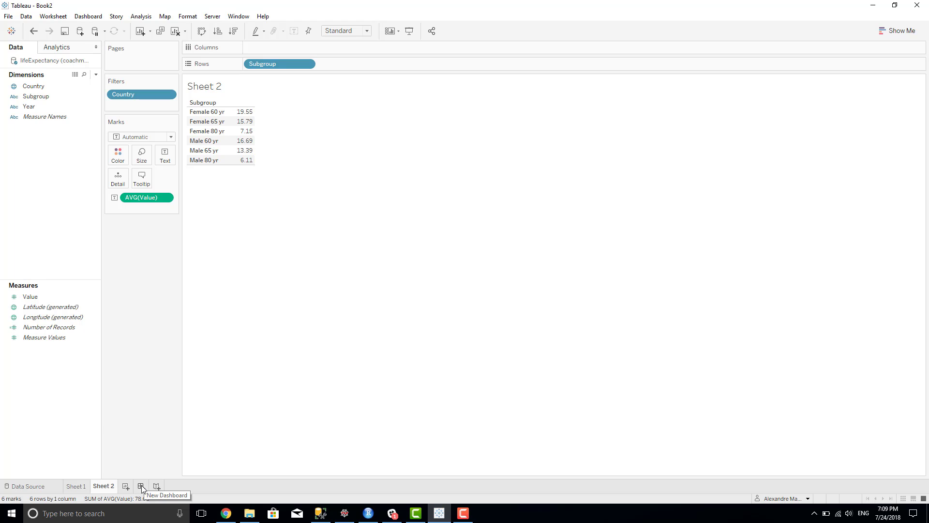
Create a dashboard with the Sheet 1 map and Sheet 2 table side by side, and remove the Avg. Value legend.
{"action": "left_click", "coordinate": [141, 486]}
{"action": "left_click_drag", "start_coordinate": [42, 132], "coordinate": [462, 191]}
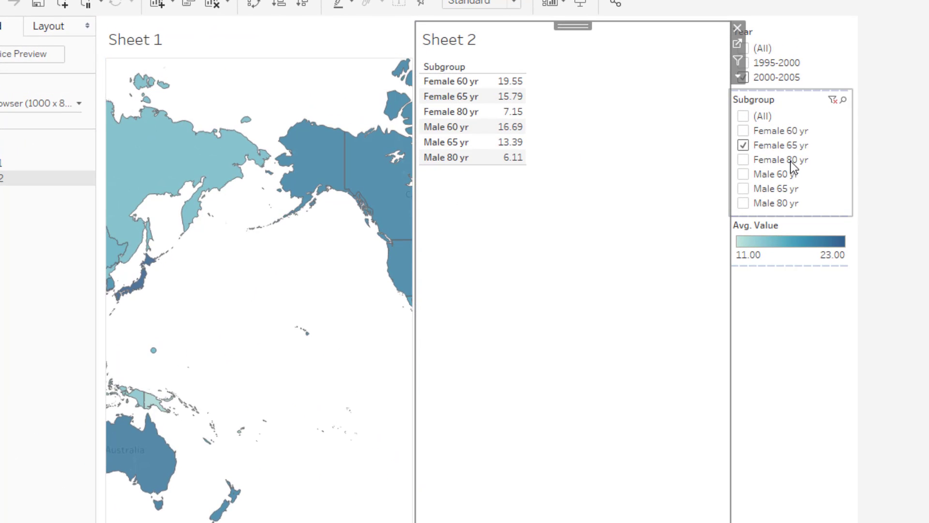
{"action": "left_click", "coordinate": [800, 251]}
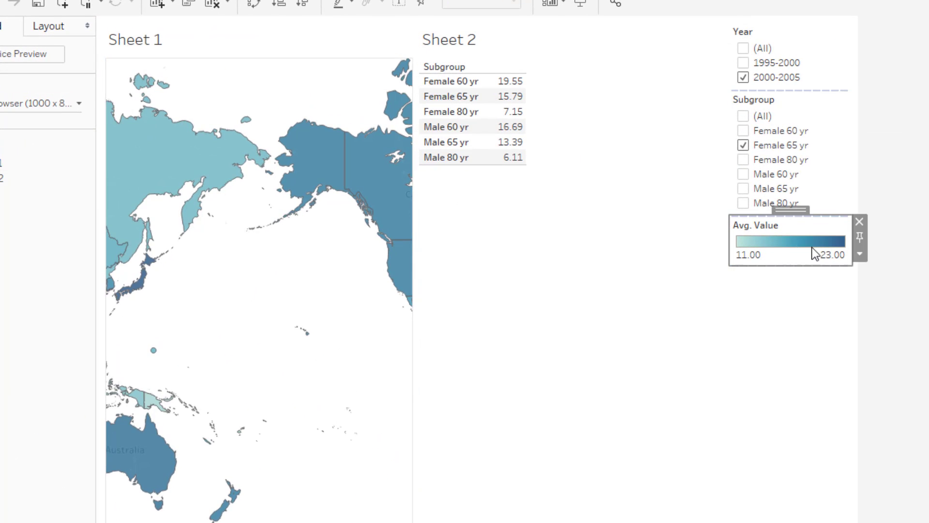
{"action": "left_click", "coordinate": [862, 224]}
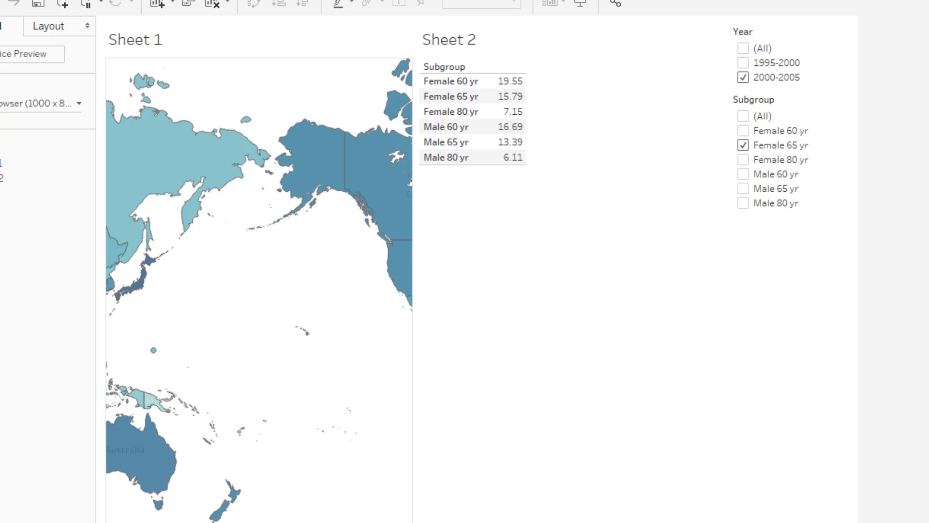
Add a thin horizontal layout container above both sheets and move the Year and Subgroup filters into it, with Subgroup first.
{"action": "left_click_drag", "start_coordinate": [3, 271], "coordinate": [454, 24]}
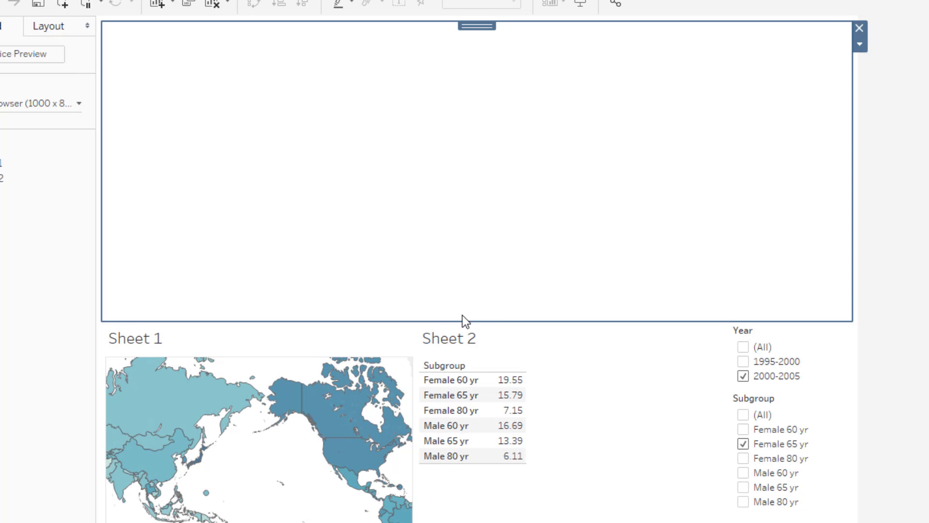
{"action": "left_click_drag", "start_coordinate": [462, 318], "coordinate": [464, 82]}
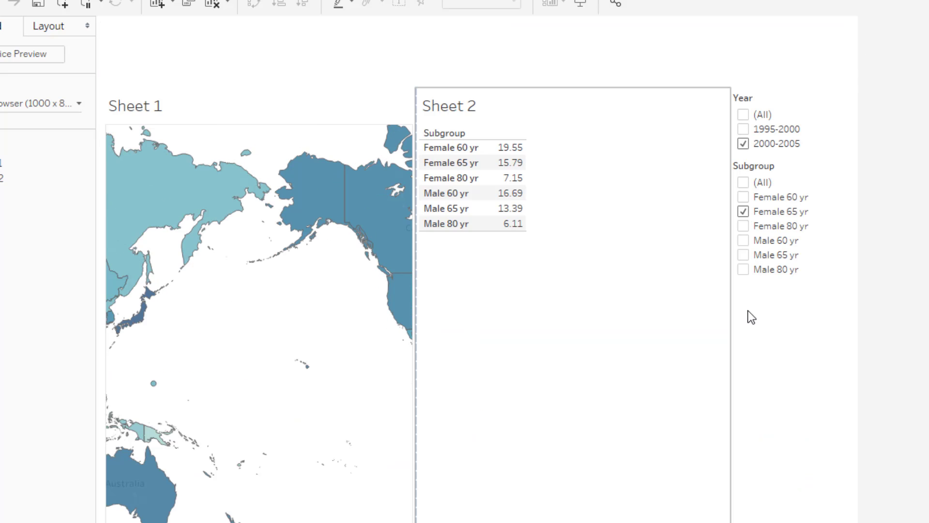
{"action": "left_click", "coordinate": [744, 111]}
{"action": "left_click_drag", "start_coordinate": [778, 83], "coordinate": [342, 56]}
{"action": "left_click", "coordinate": [756, 116]}
{"action": "left_click_drag", "start_coordinate": [792, 84], "coordinate": [380, 54]}
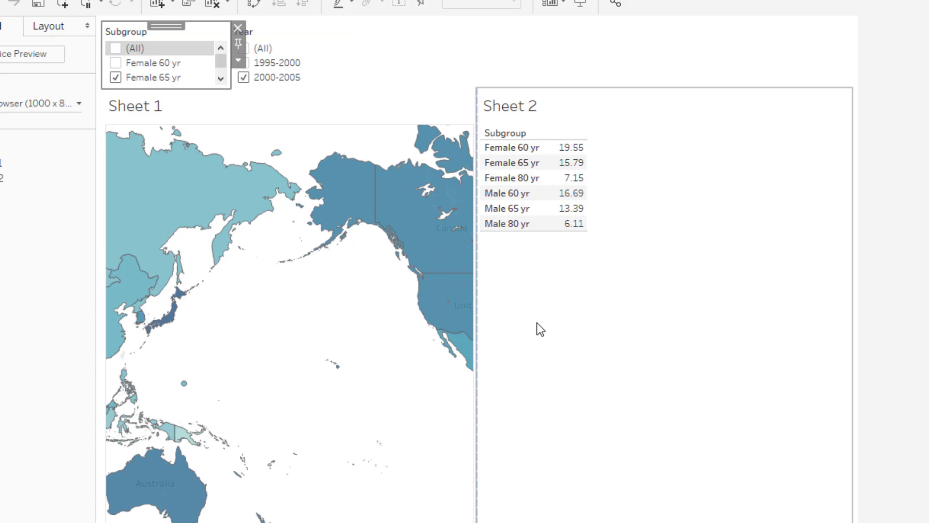
Widen the map by narrowing the subgroup table beside it, and hide the titles of Sheet 1 and Sheet 2.
{"action": "left_click_drag", "start_coordinate": [479, 332], "coordinate": [699, 329]}
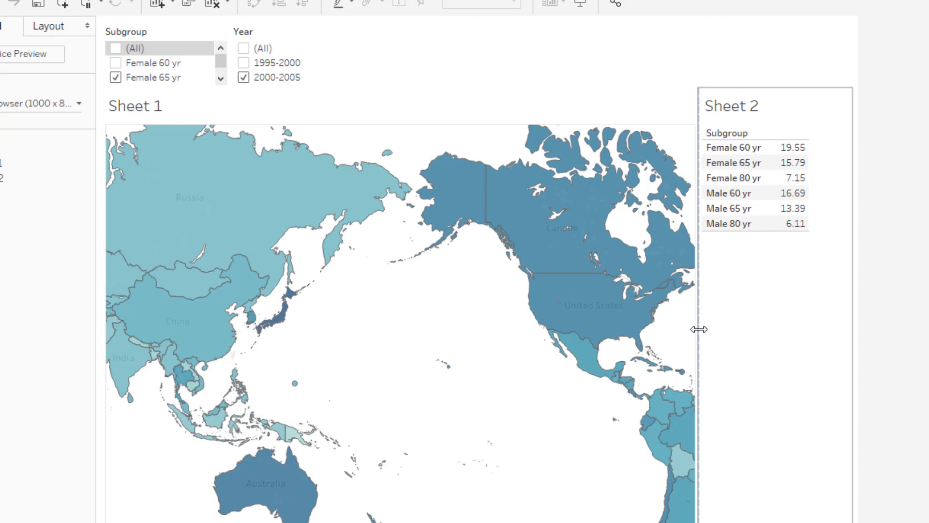
{"action": "left_click", "coordinate": [125, 111]}
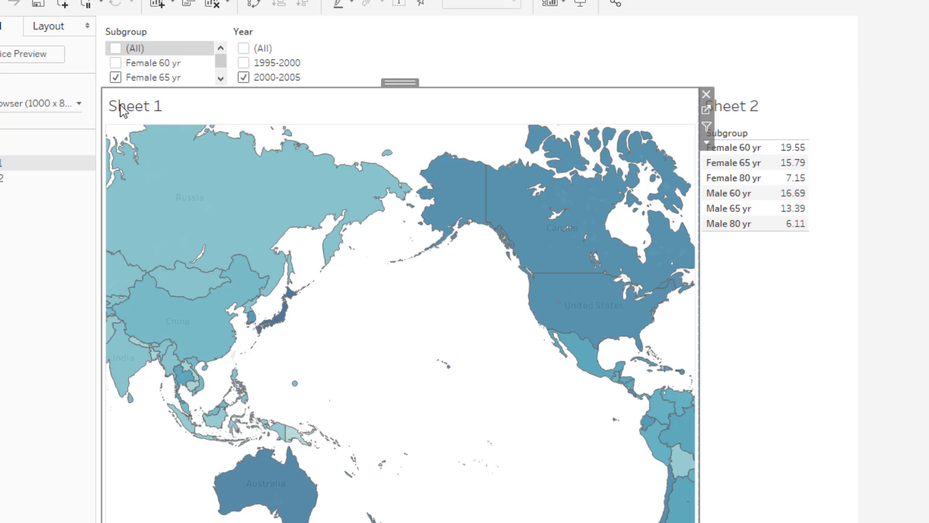
{"action": "right_click", "coordinate": [122, 109]}
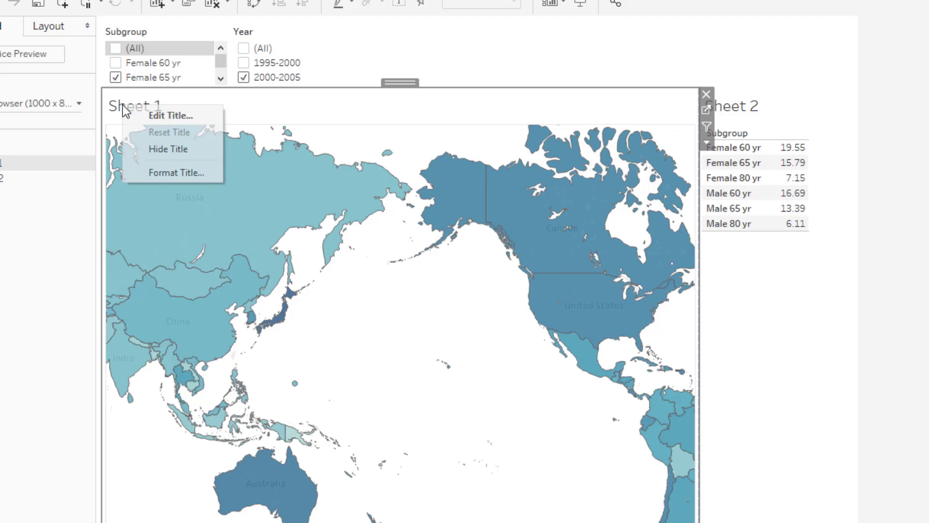
{"action": "left_click", "coordinate": [190, 151]}
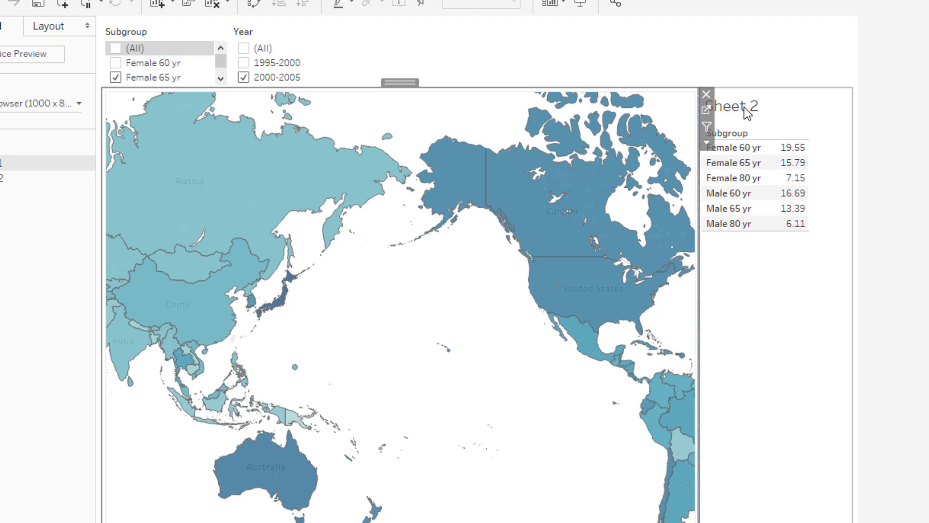
{"action": "right_click", "coordinate": [744, 107]}
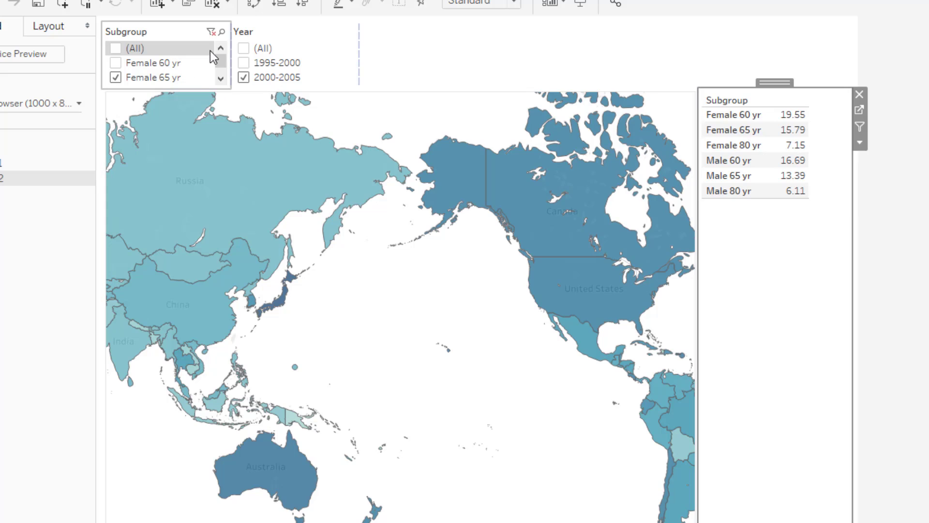
Show the dashboard's Subgroup filter as a single-value list.
{"action": "left_click", "coordinate": [176, 31]}
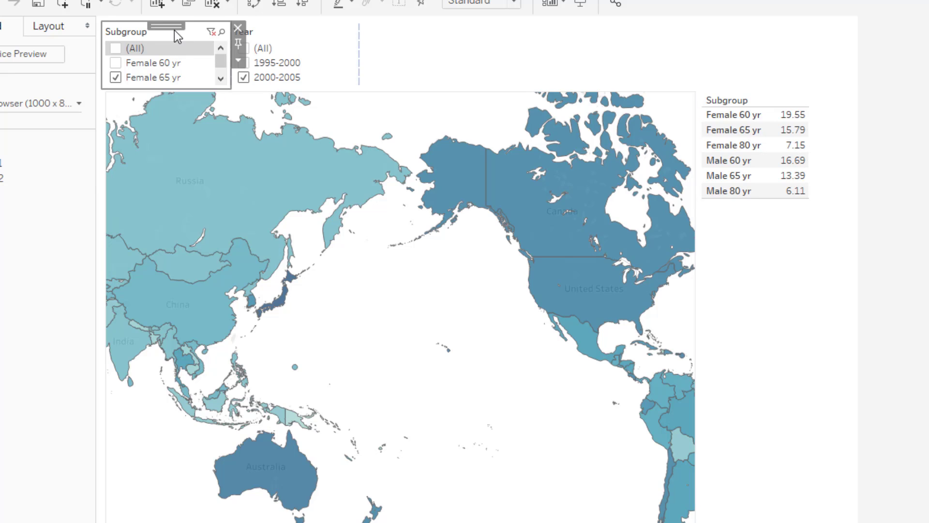
{"action": "left_click", "coordinate": [237, 60]}
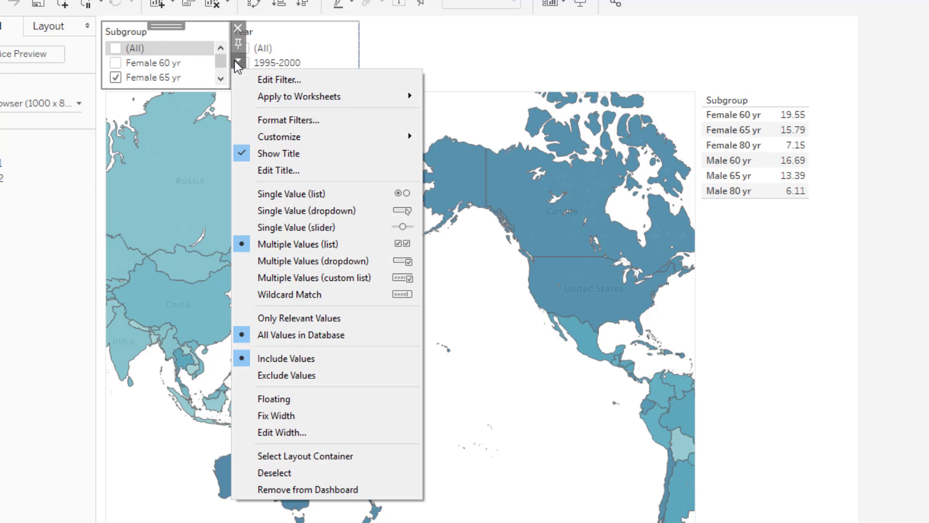
{"action": "left_click", "coordinate": [324, 194]}
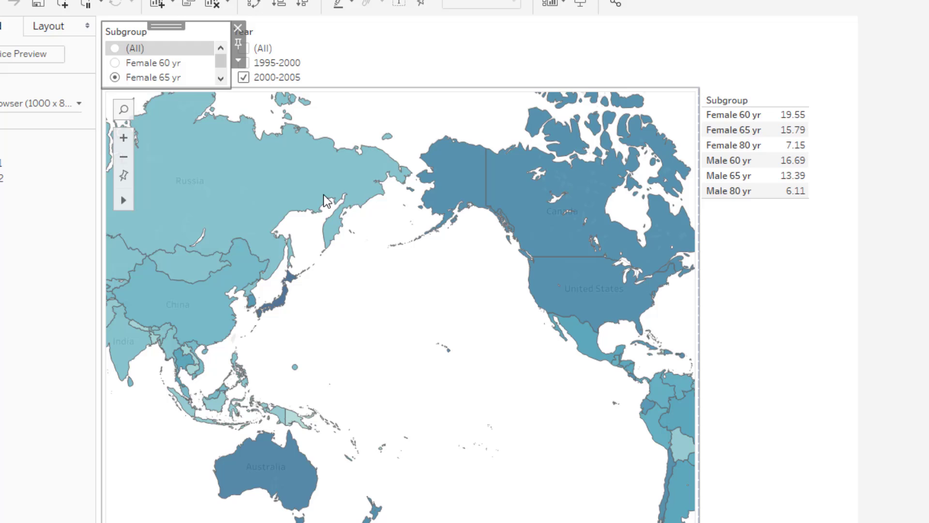
Show the Subgroup filter as a single-value slider and advance it to Male 60 yr.
{"action": "left_click", "coordinate": [237, 60]}
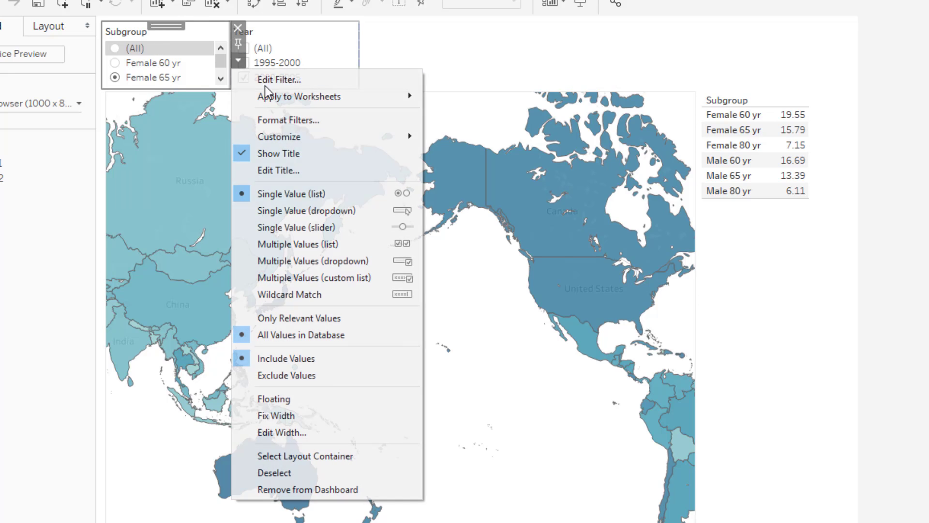
{"action": "left_click", "coordinate": [349, 228]}
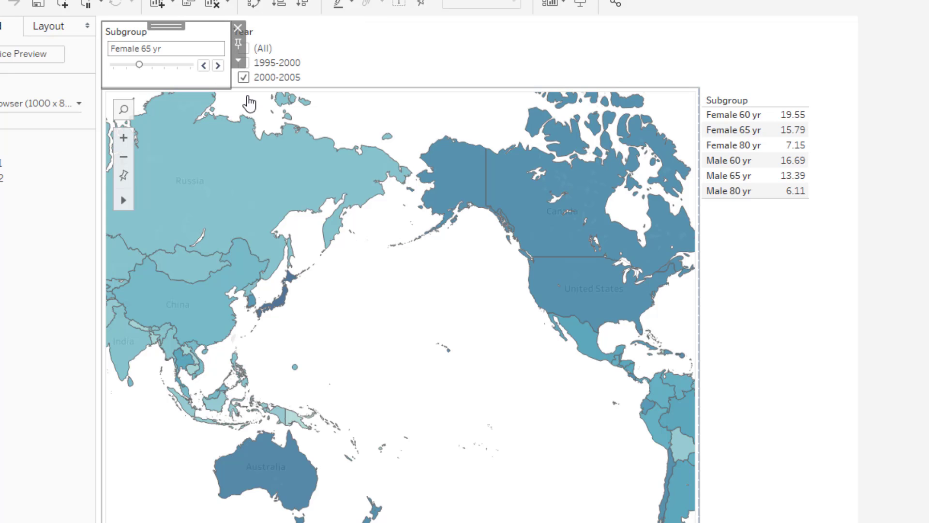
{"action": "left_click", "coordinate": [218, 65]}
{"action": "left_click", "coordinate": [219, 65]}
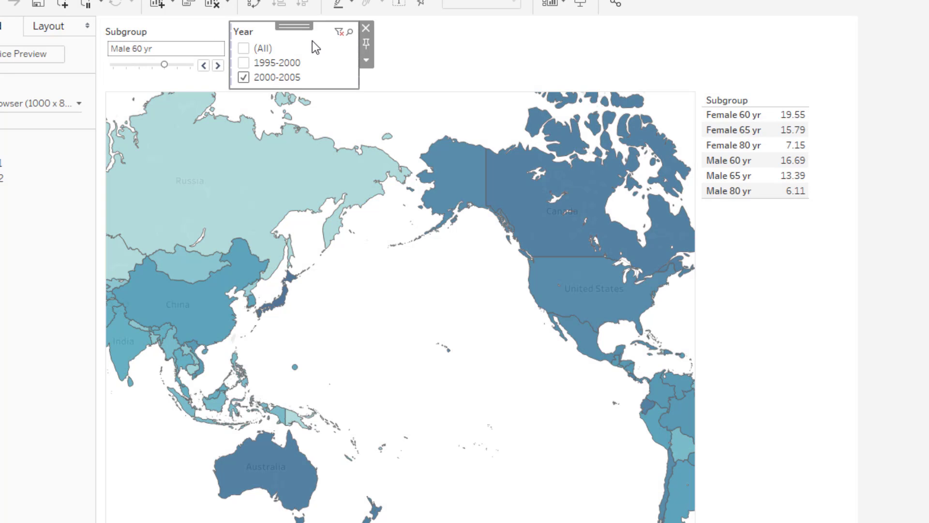
Show the dashboard's Year filter as a multiple-values dropdown.
{"action": "left_click", "coordinate": [366, 60]}
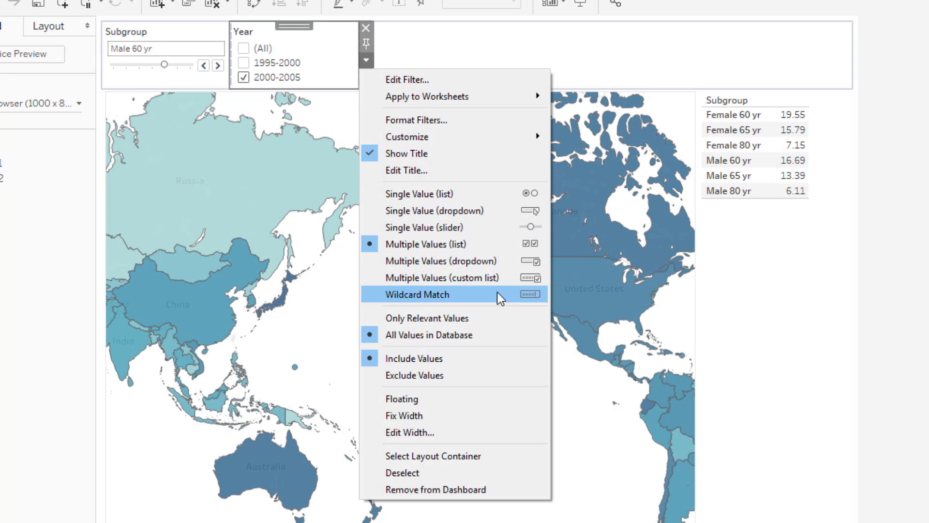
{"action": "left_click", "coordinate": [458, 262]}
{"action": "left_click", "coordinate": [456, 66]}
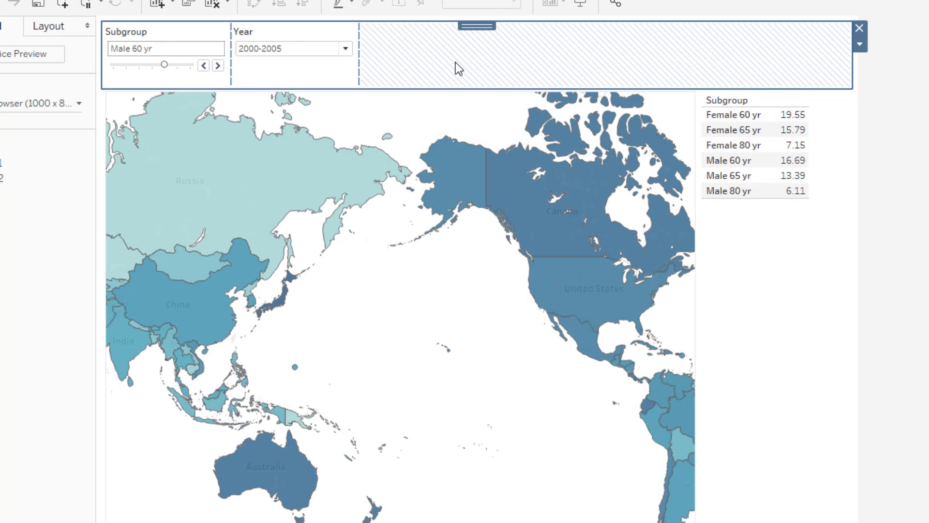